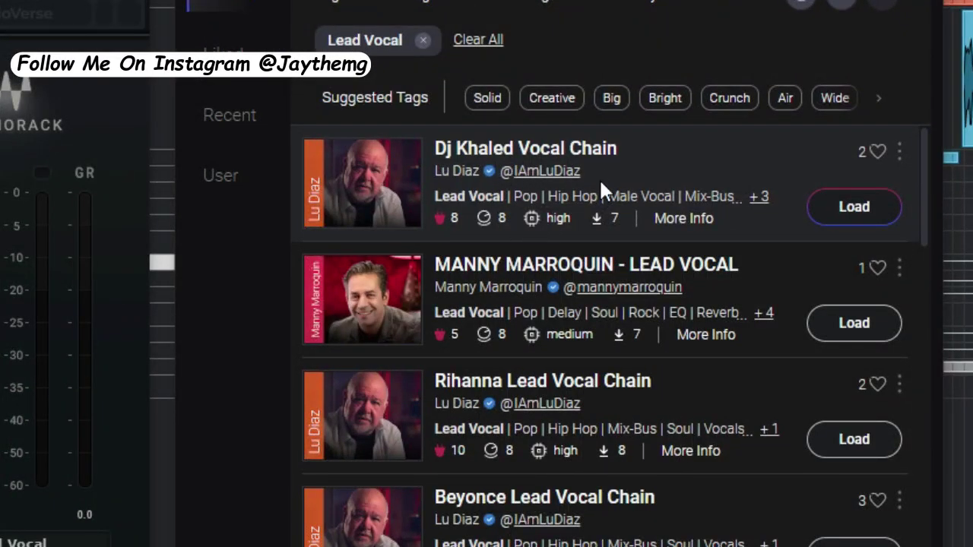
Load a chain from the Lead Vocal results, then select and load Faithless House Vocals.
scroll(600, 184, down, 10)
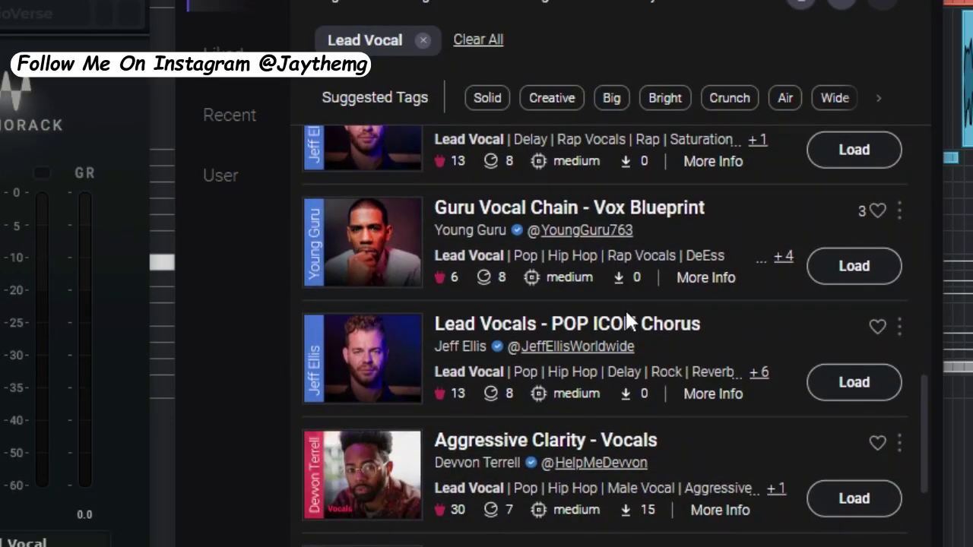
scroll(625, 309, down, 8)
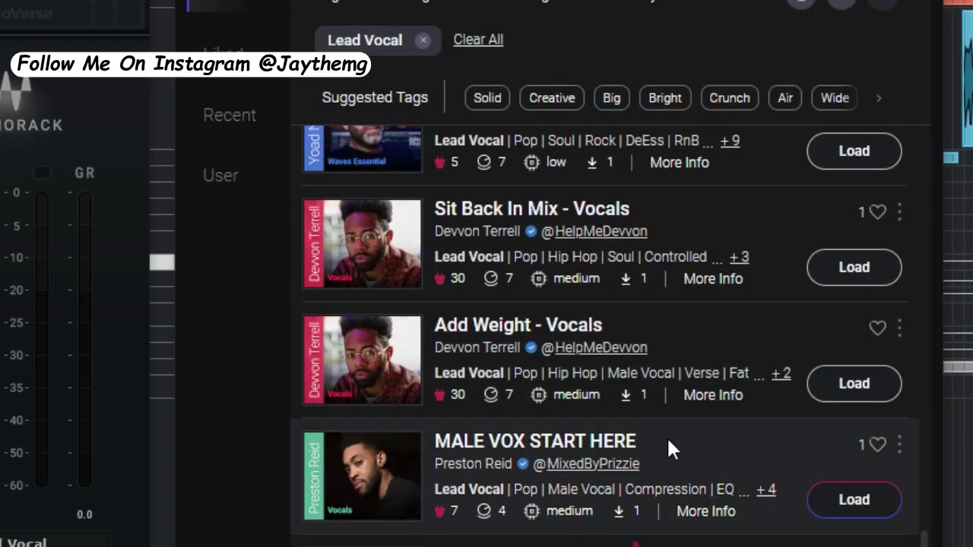
scroll(601, 357, up, 3)
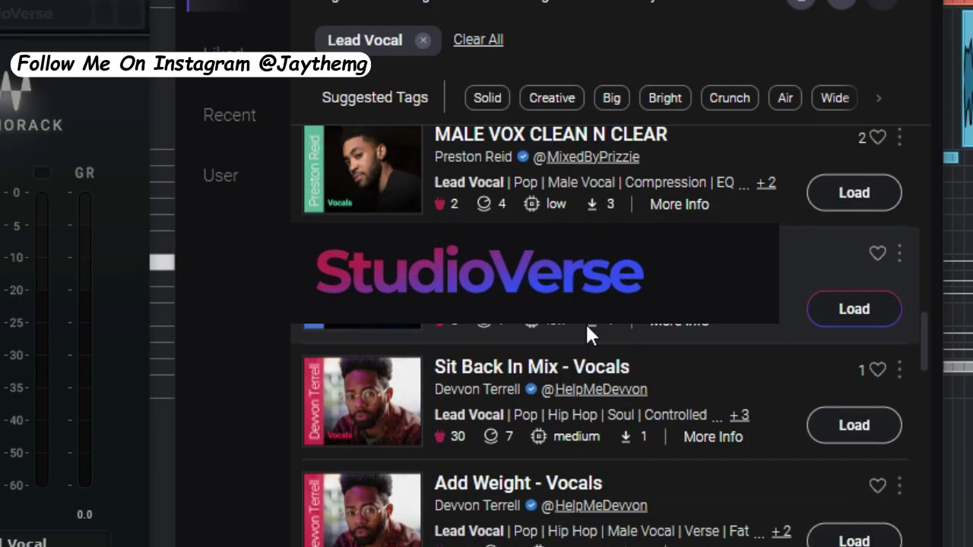
scroll(598, 311, up, 10)
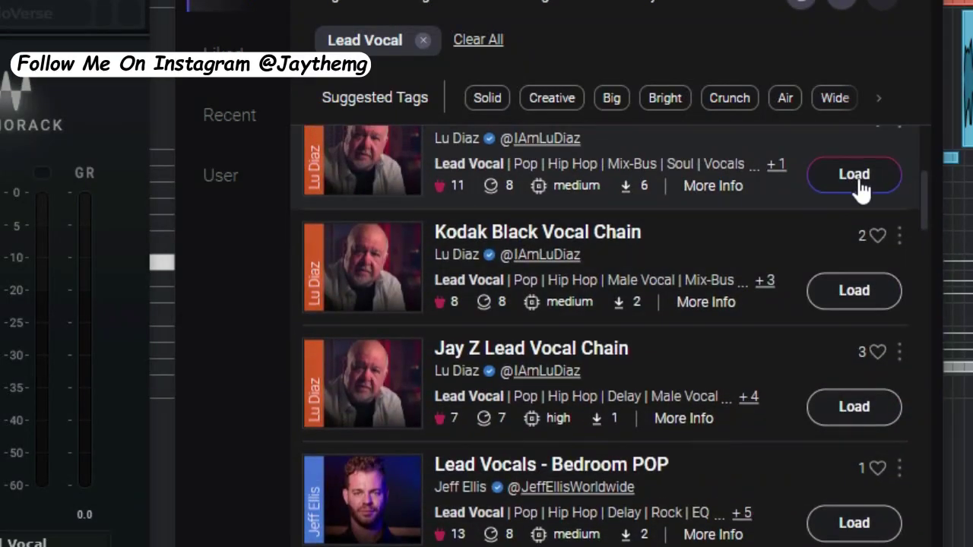
click(855, 175)
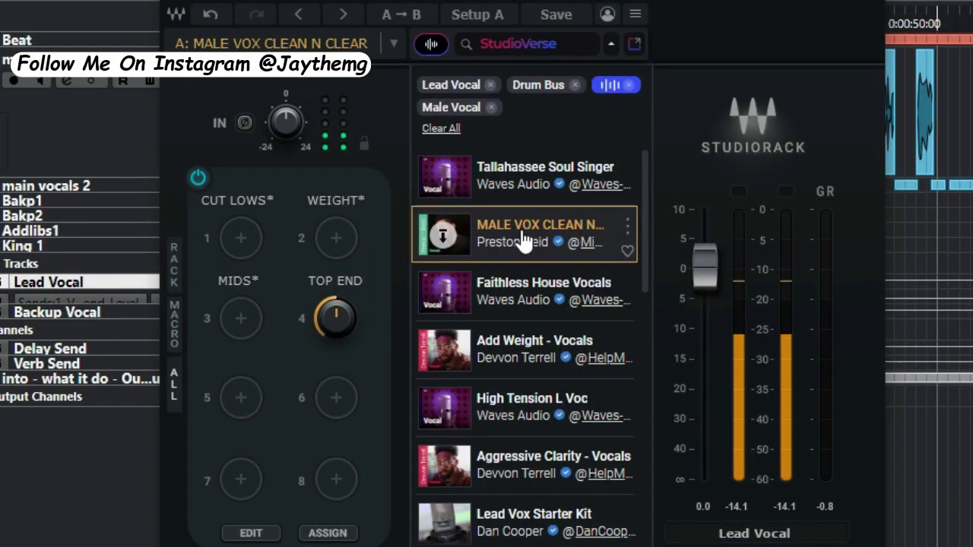
click(519, 284)
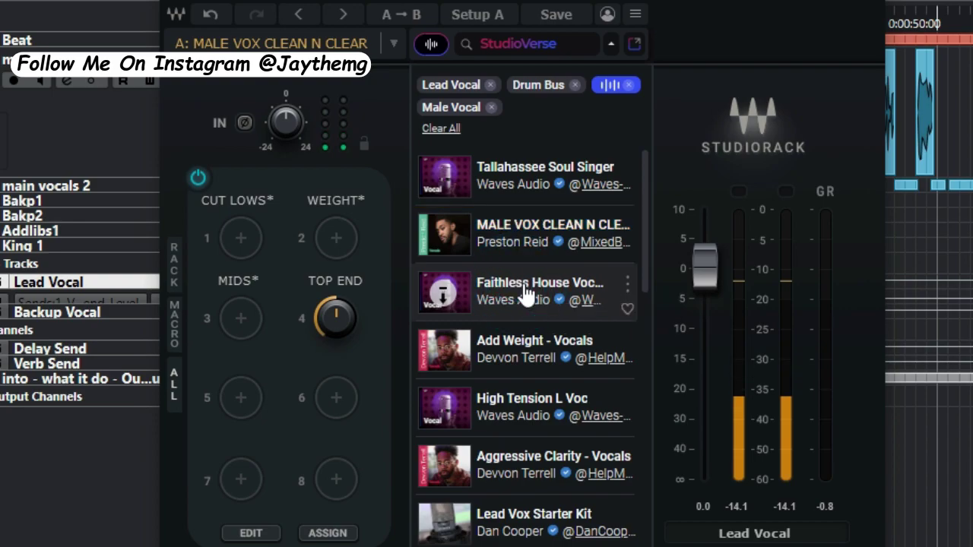
click(523, 282)
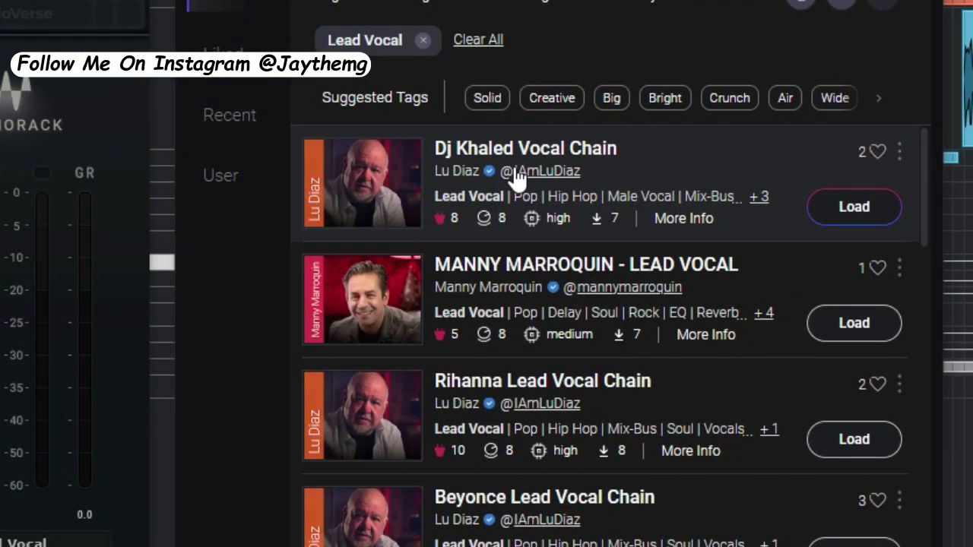
Browse the Lead Vocal results again and load the MALE VOX CLEAN N CLEAR chain.
scroll(625, 251, down, 10)
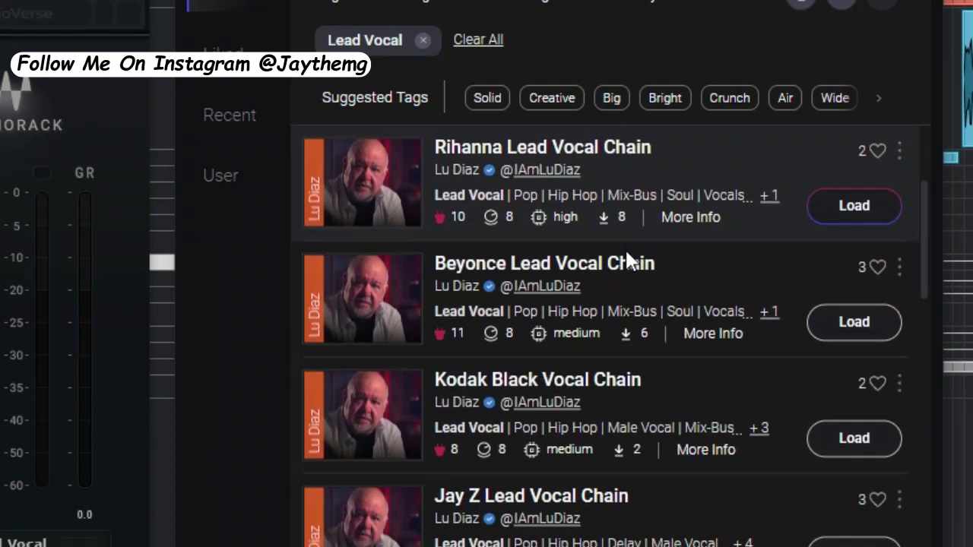
scroll(625, 308, down, 8)
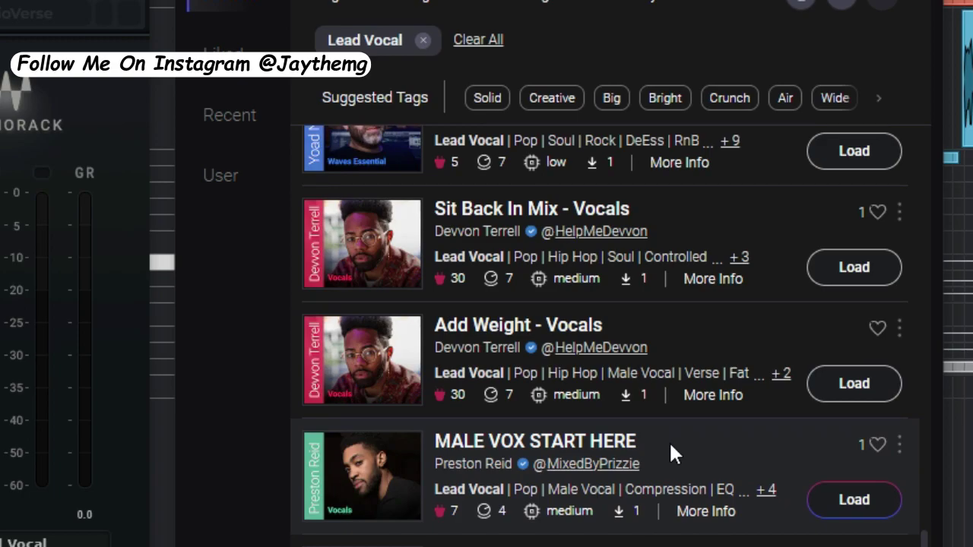
scroll(600, 350, up, 2)
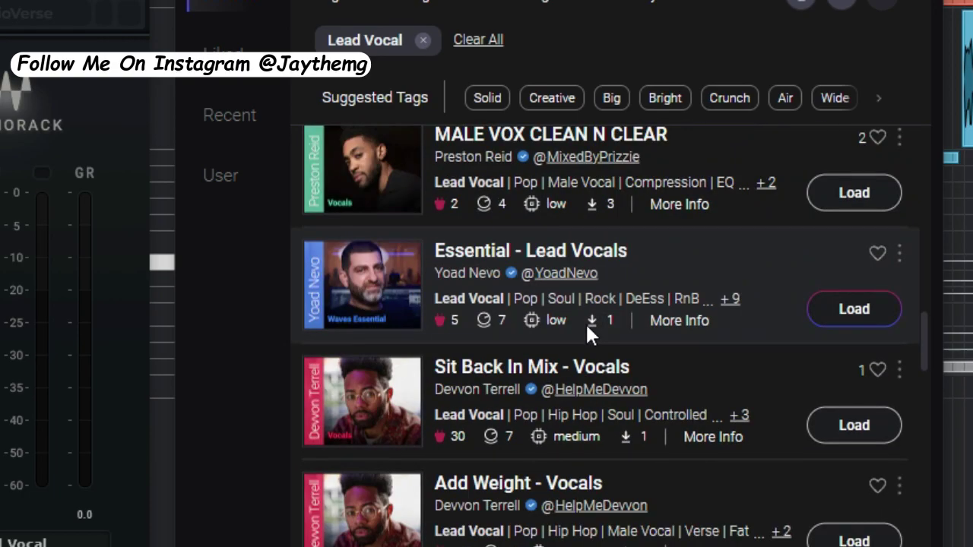
scroll(601, 306, up, 12)
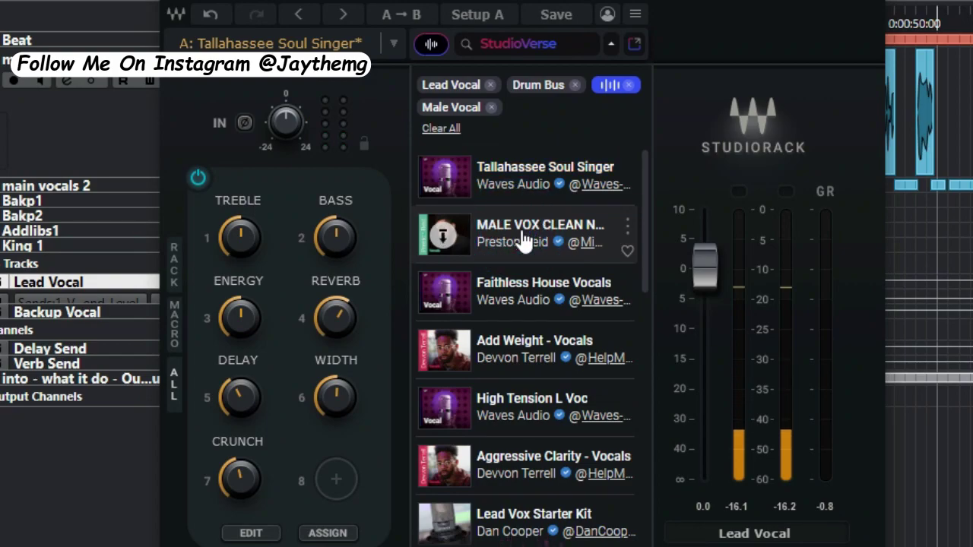
click(522, 240)
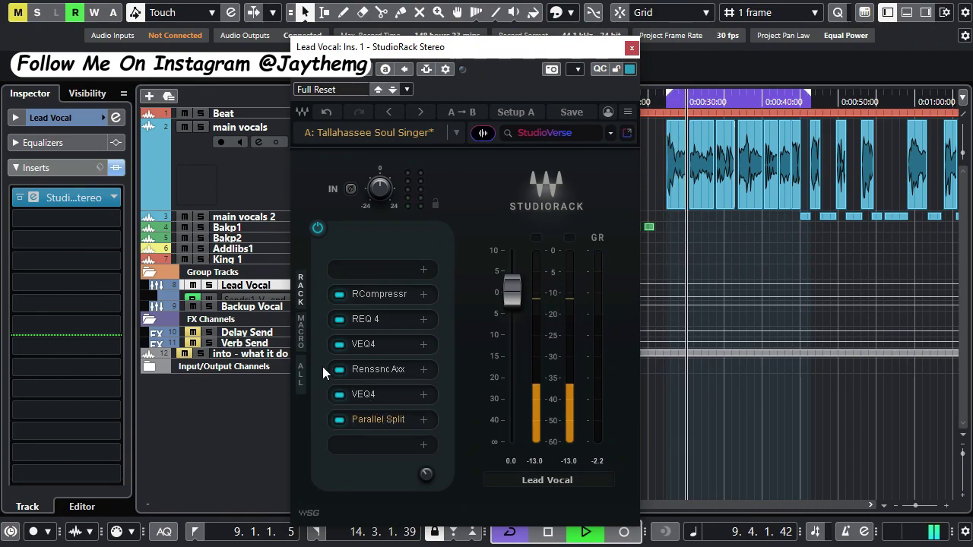
Switch StudioRack to its macro controls view, then back to the chain's plugin slots.
click(299, 335)
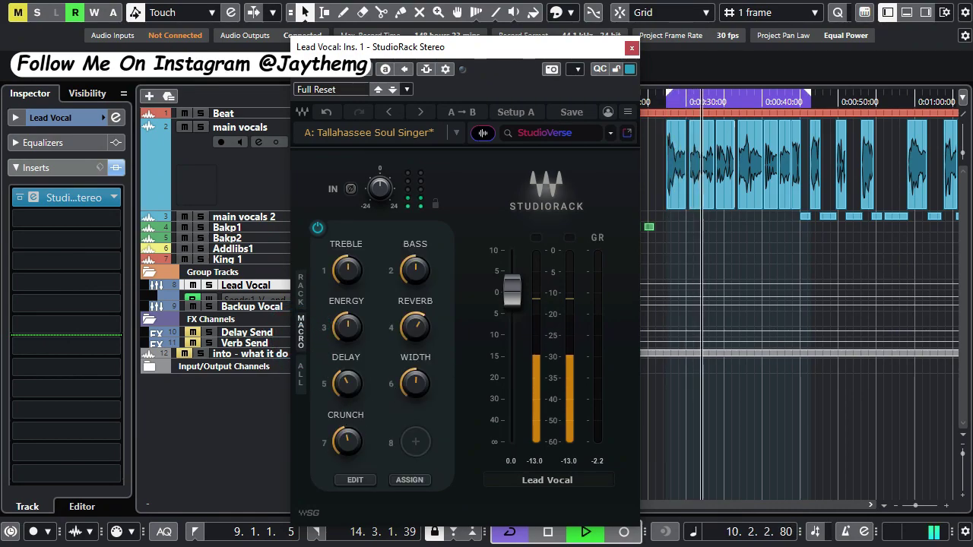
mouse_move(415, 383)
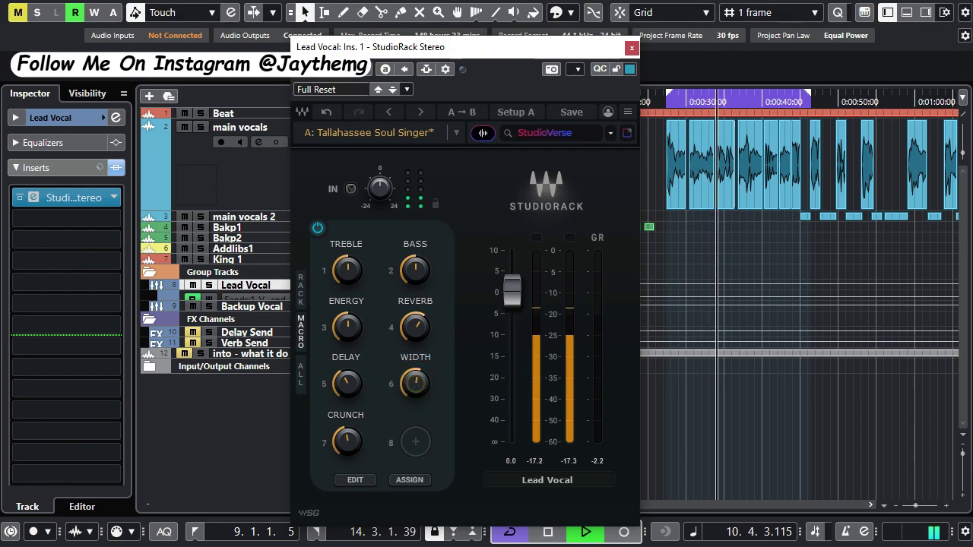
click(300, 373)
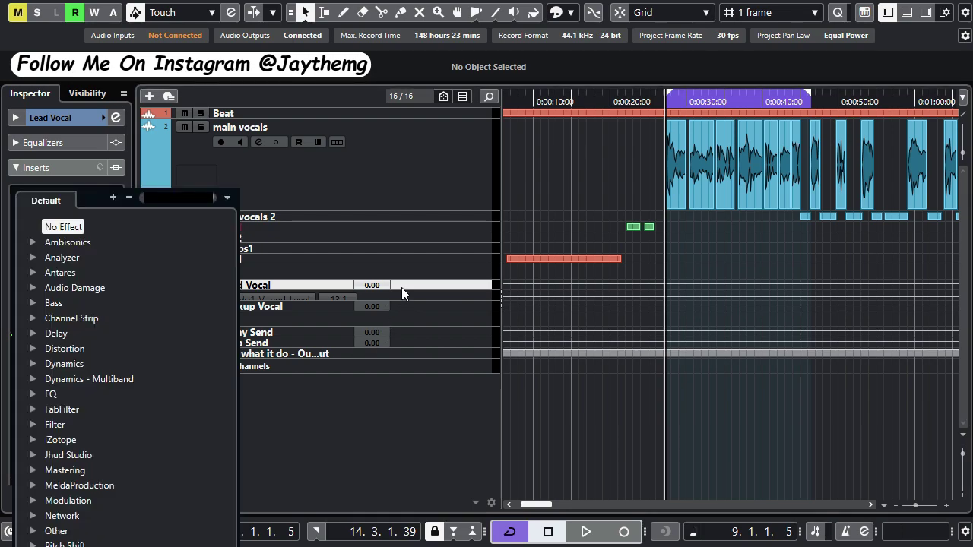
Put a new StudioRack Stereo on Lead Vocal's first insert and position its window.
click(402, 289)
click(53, 196)
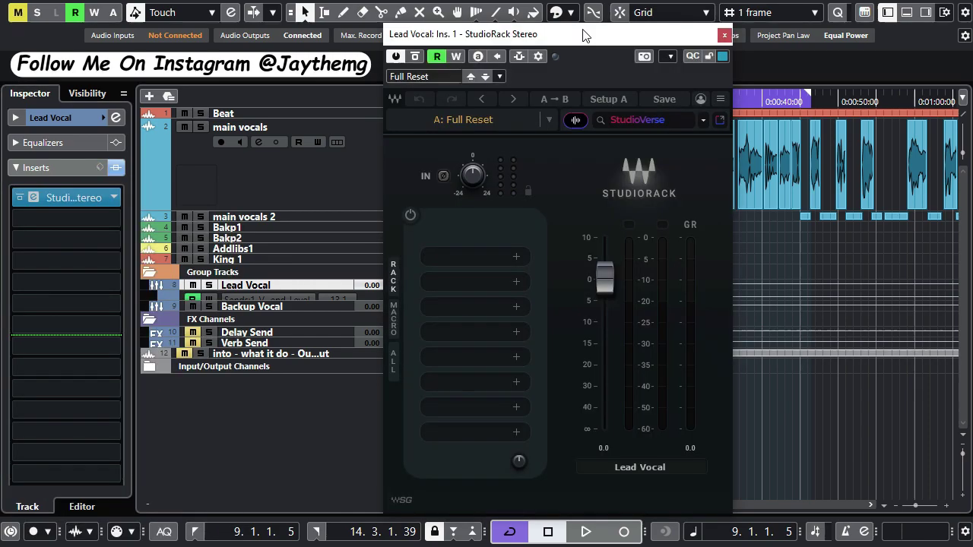
mouse_move(581, 29)
mouse_down()
mouse_move(580, 16)
mouse_move(578, 31)
mouse_up()
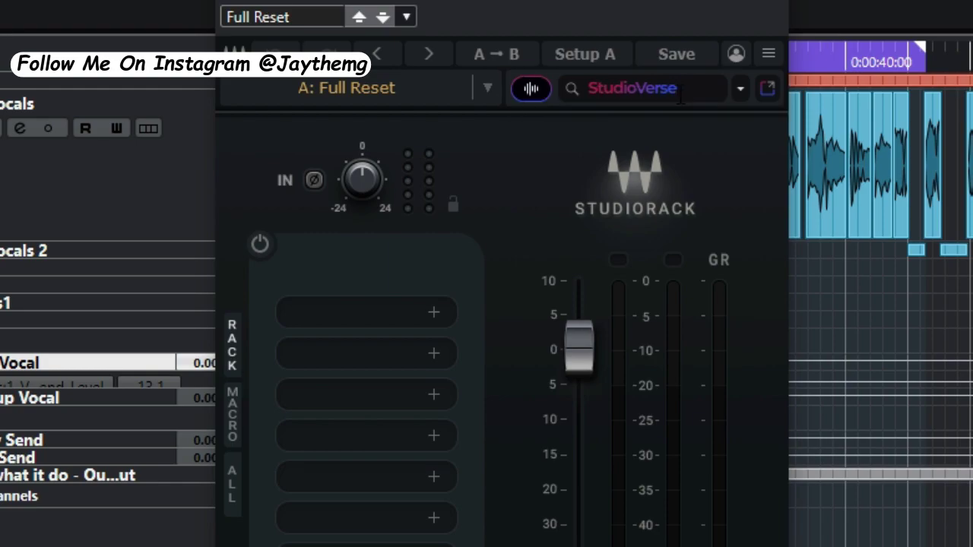
Open StudioVerse in its own window and filter chains by the Lead Vocal tag.
click(763, 89)
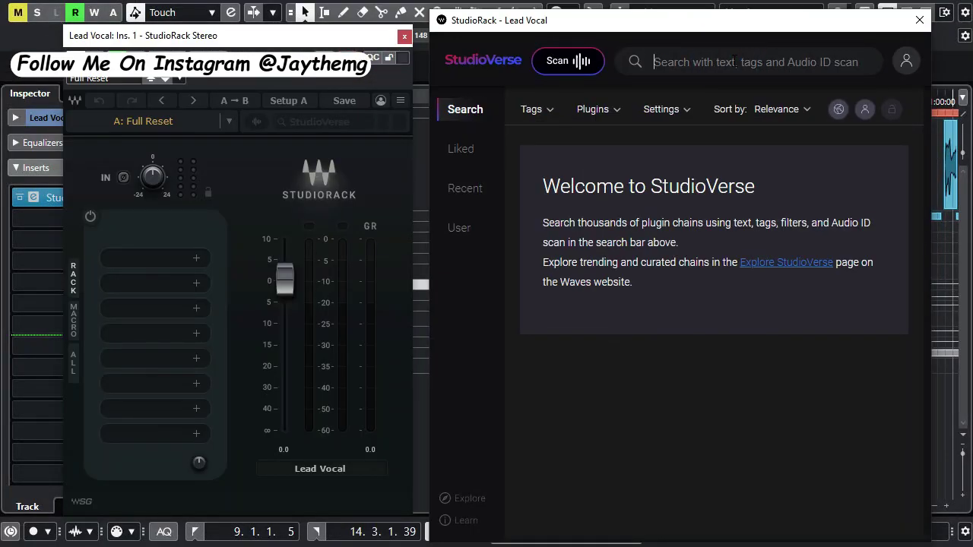
text(lead voca)
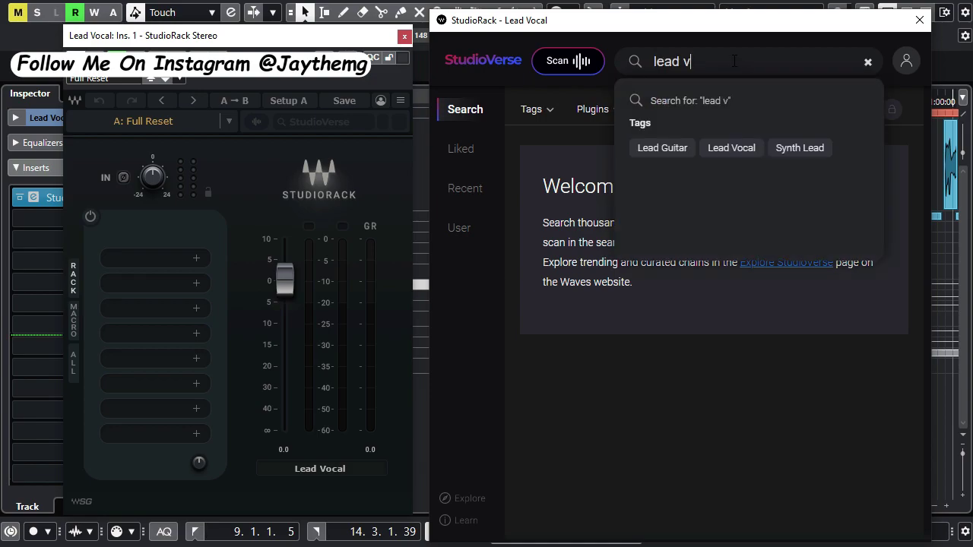
click(659, 170)
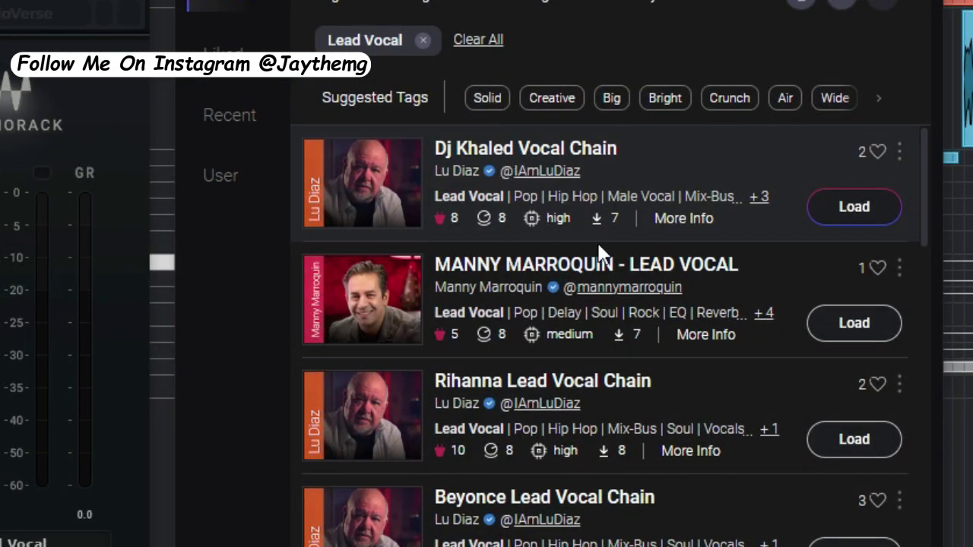
scroll(600, 250, down, 10)
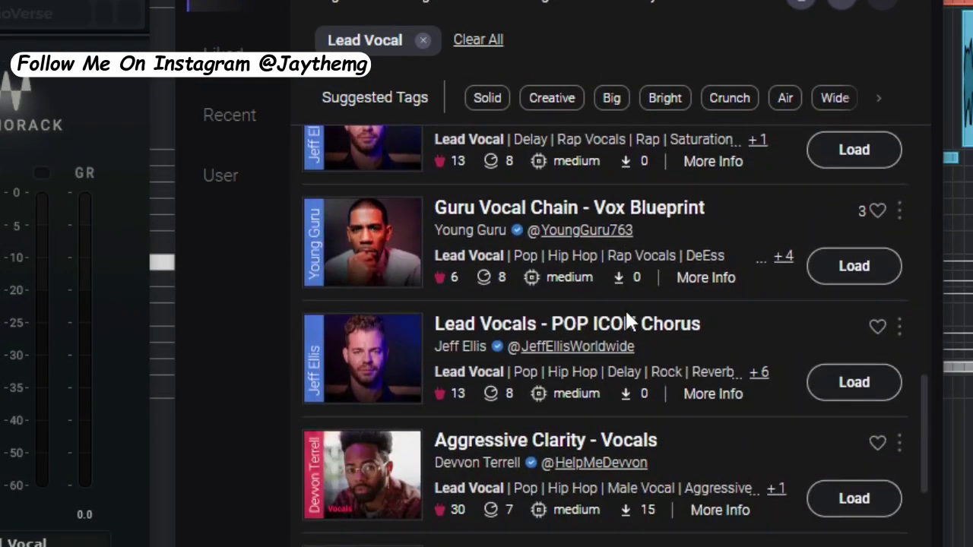
scroll(625, 308, down, 7)
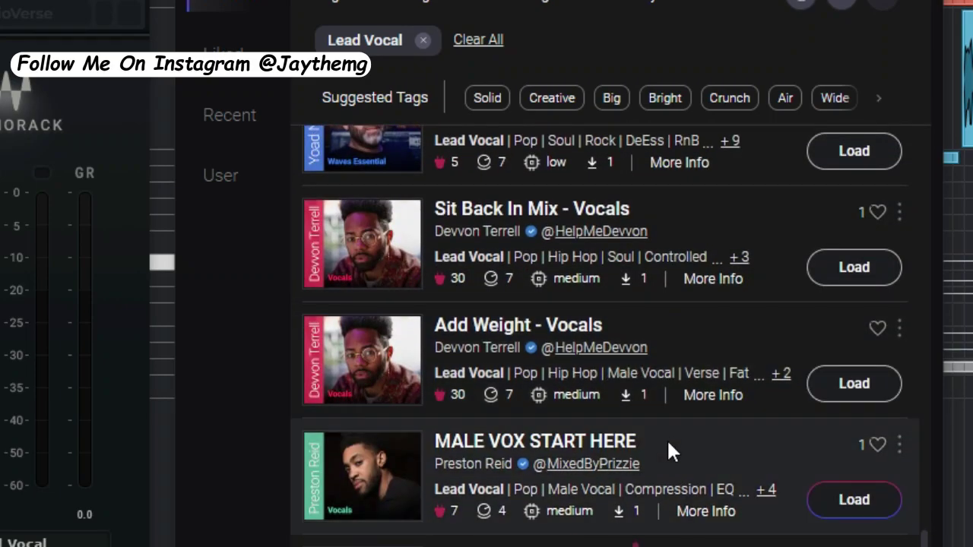
scroll(646, 411, down, 1)
scroll(589, 335, up, 2)
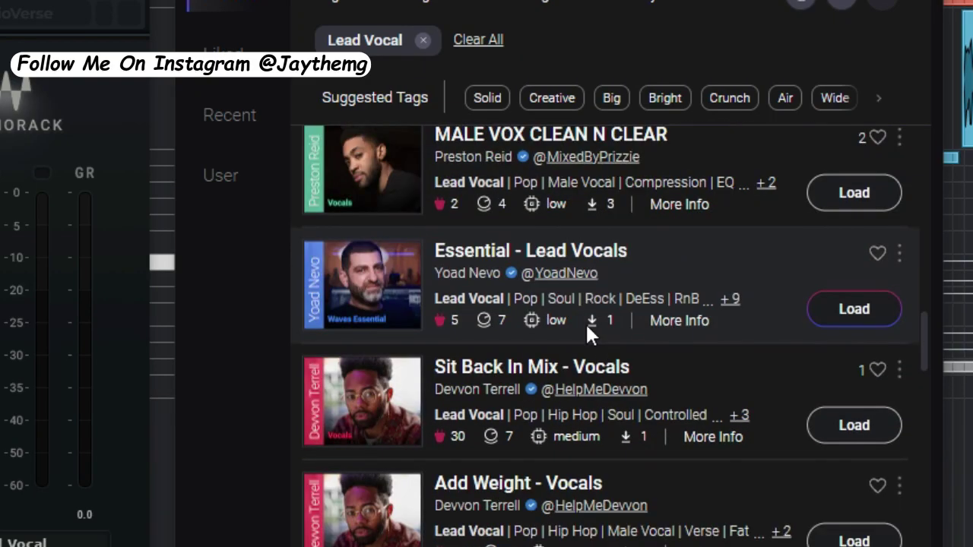
scroll(590, 323, up, 10)
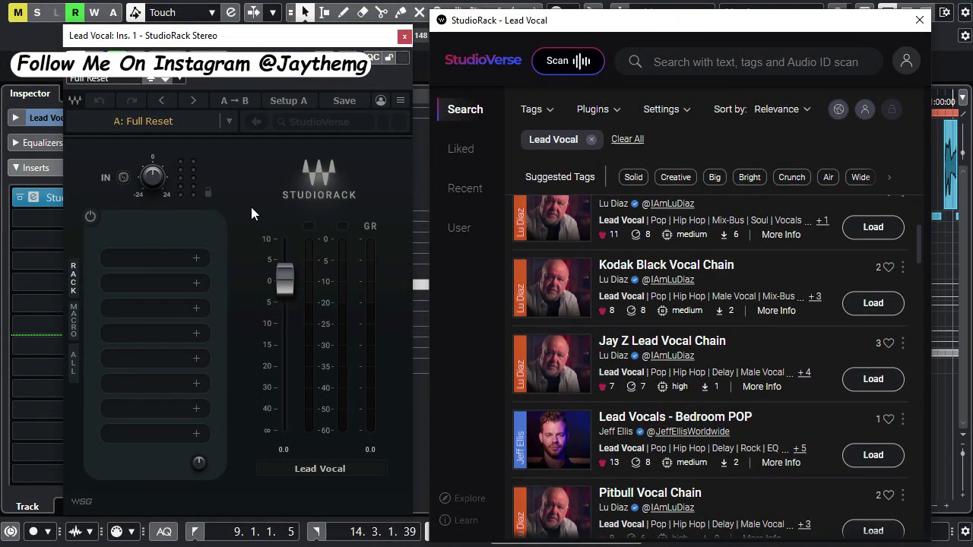
Search 'drums' and add the Drum Bus tag as a second filter.
click(706, 52)
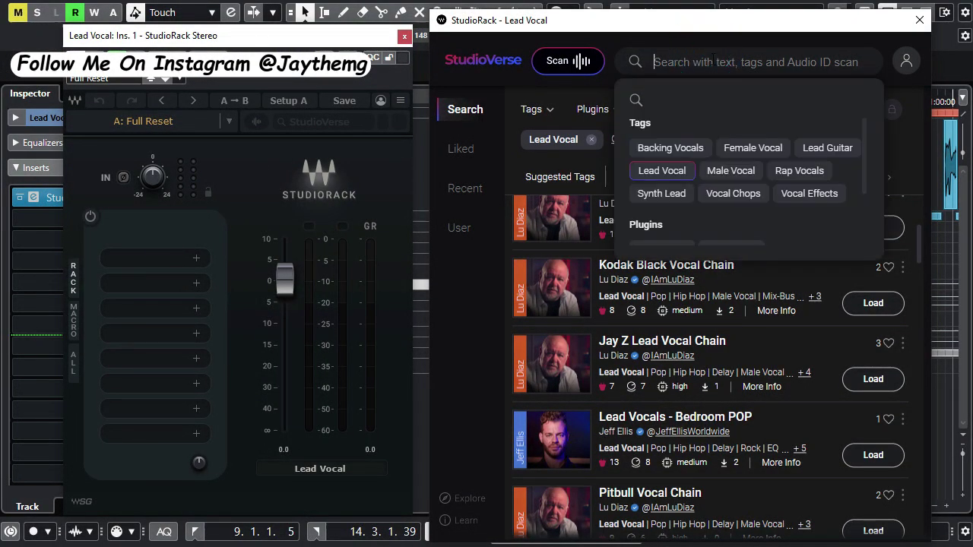
text(drums)
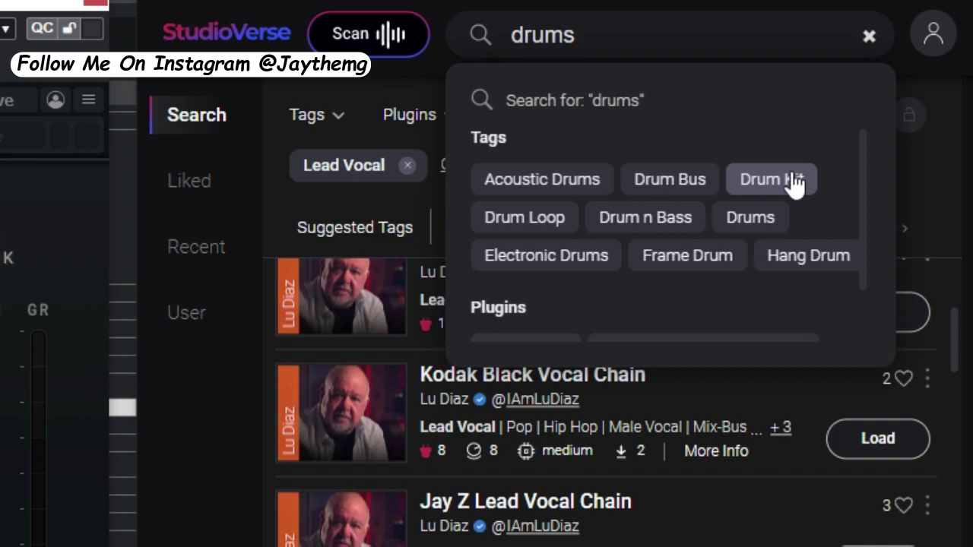
click(670, 180)
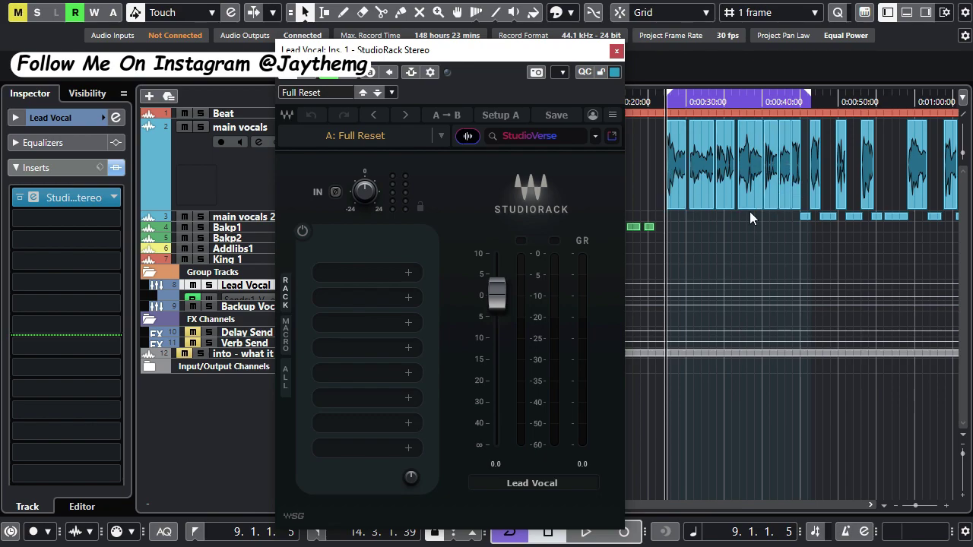
Play and stop the vocal through the empty StudioRack, then move its window right.
mouse_move(506, 48)
mouse_down()
mouse_move(551, 53)
mouse_move(502, 48)
mouse_up()
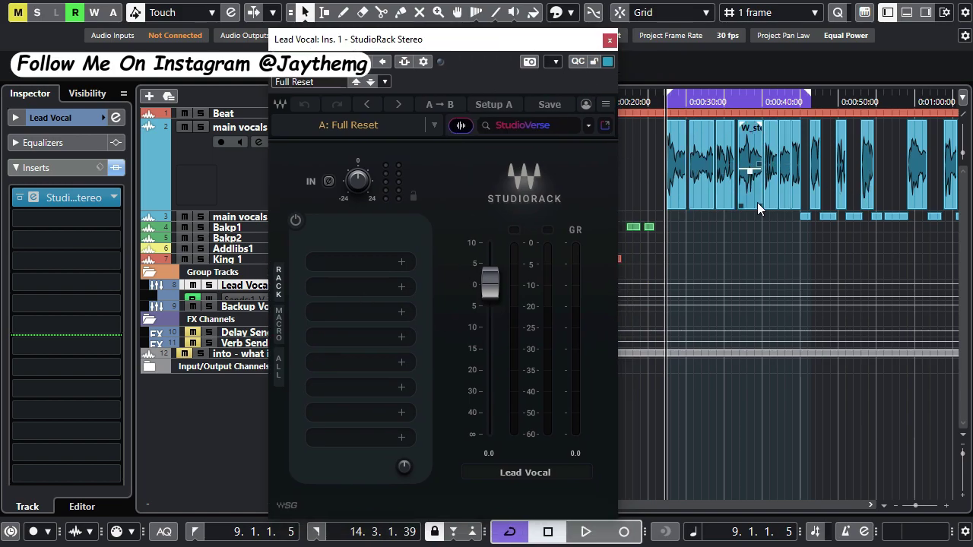
key(space)
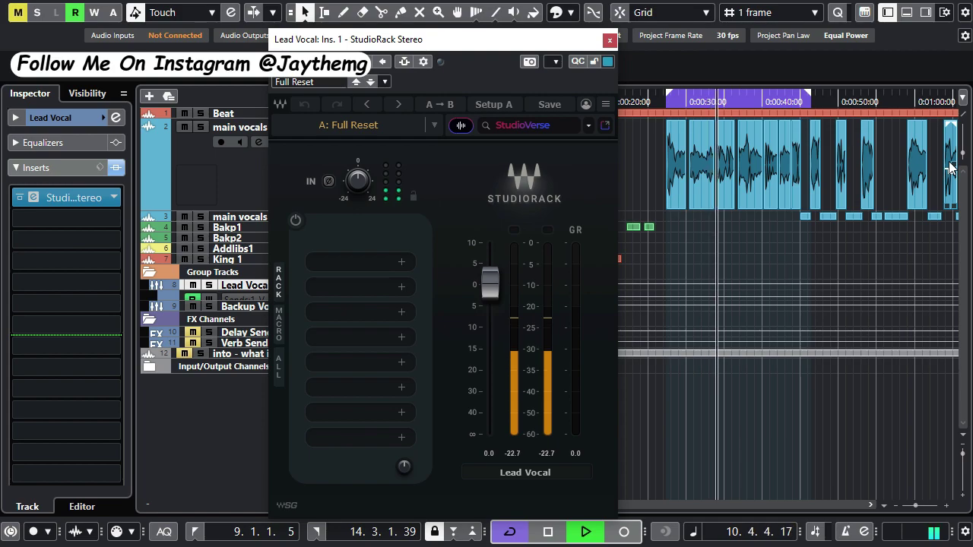
key(space)
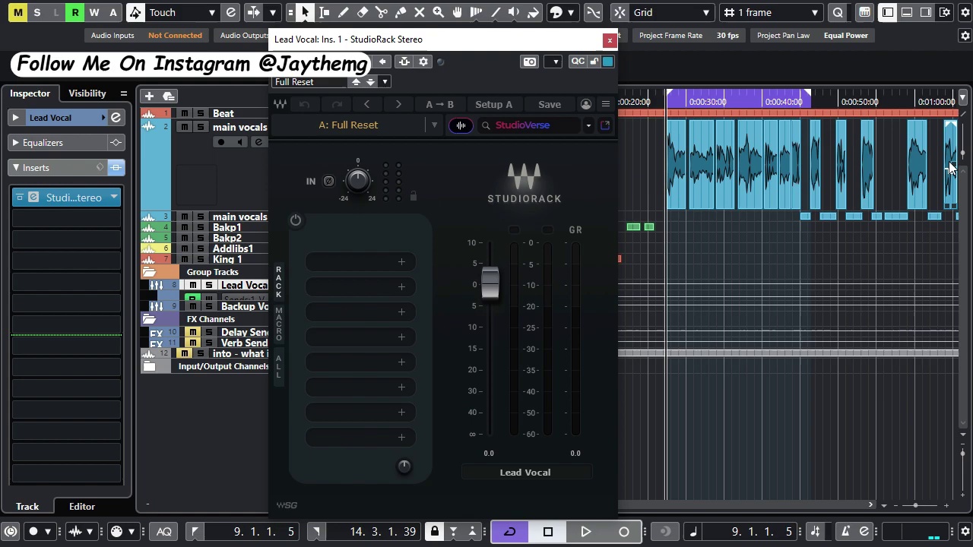
drag(460, 49, 540, 57)
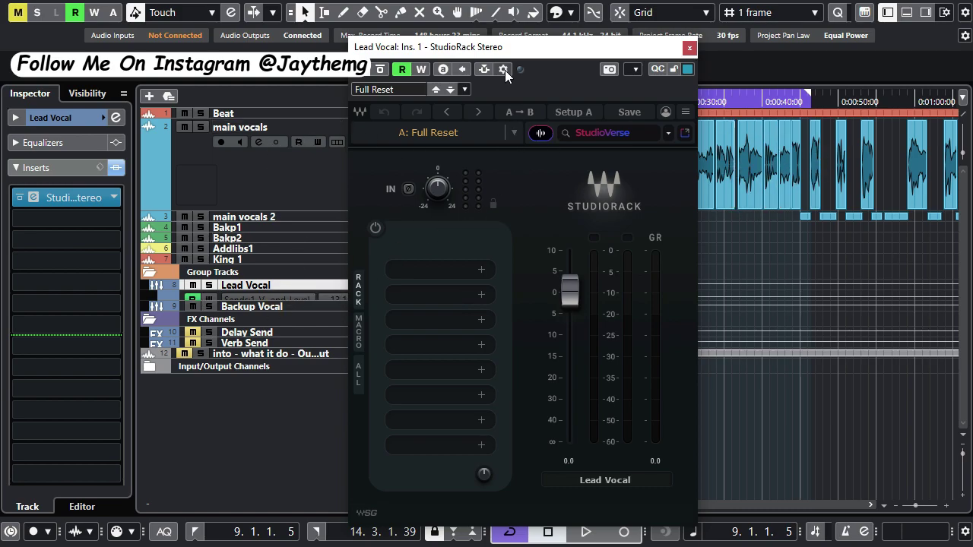
Run a Search by Audio scan of the playing vocal for matching chains.
drag(508, 52, 505, 31)
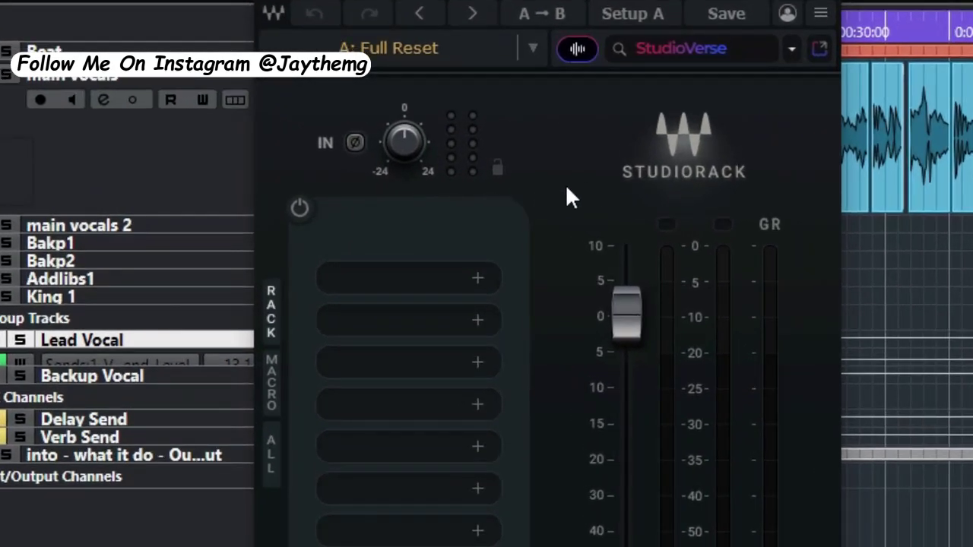
click(578, 51)
click(574, 53)
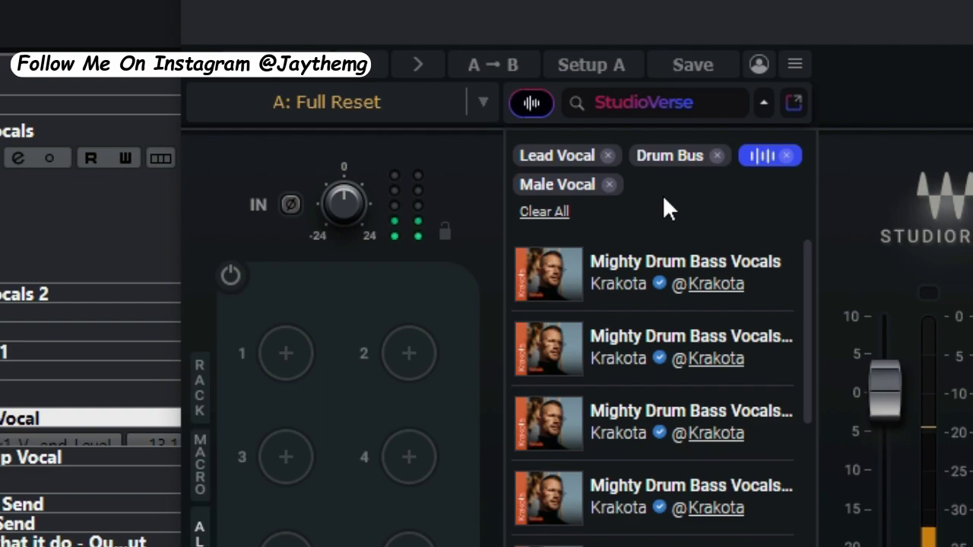
Load the Tallahassee Soul Singer chain from the results and return to its modules.
scroll(630, 337, down, 1)
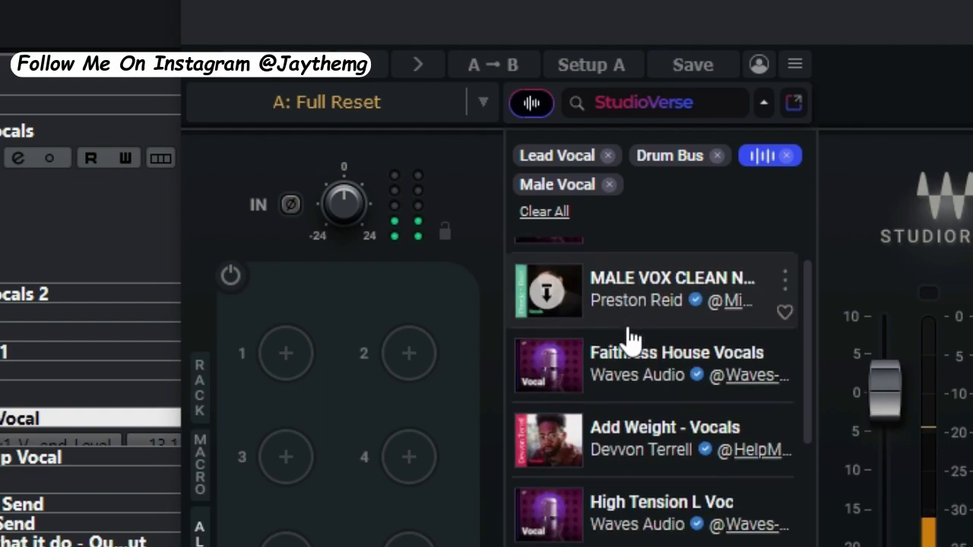
scroll(656, 332, up, 1)
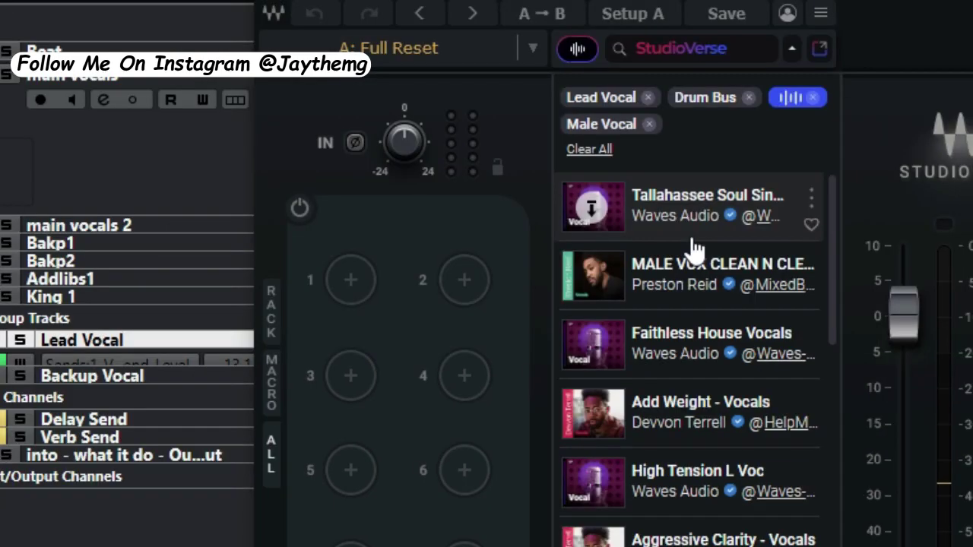
scroll(723, 273, down, 7)
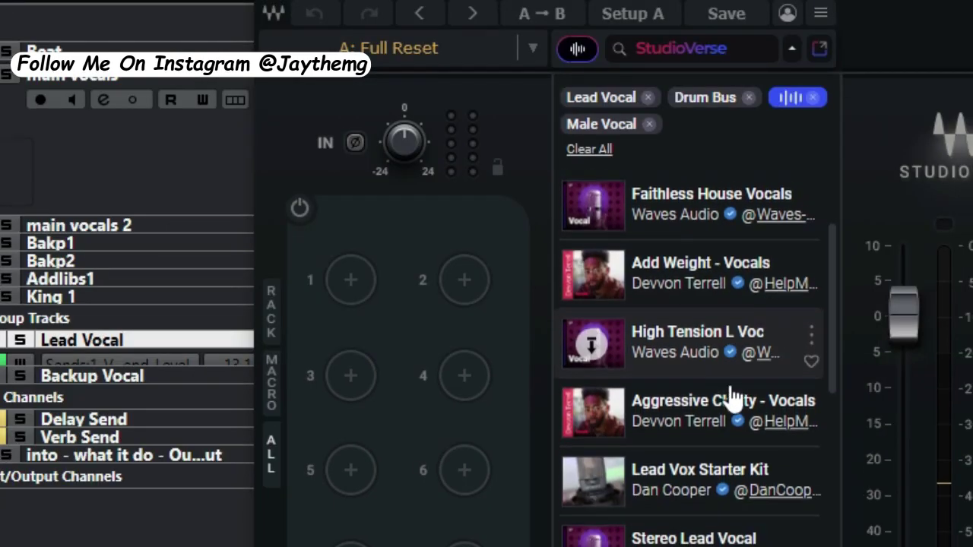
scroll(734, 437, down, 2)
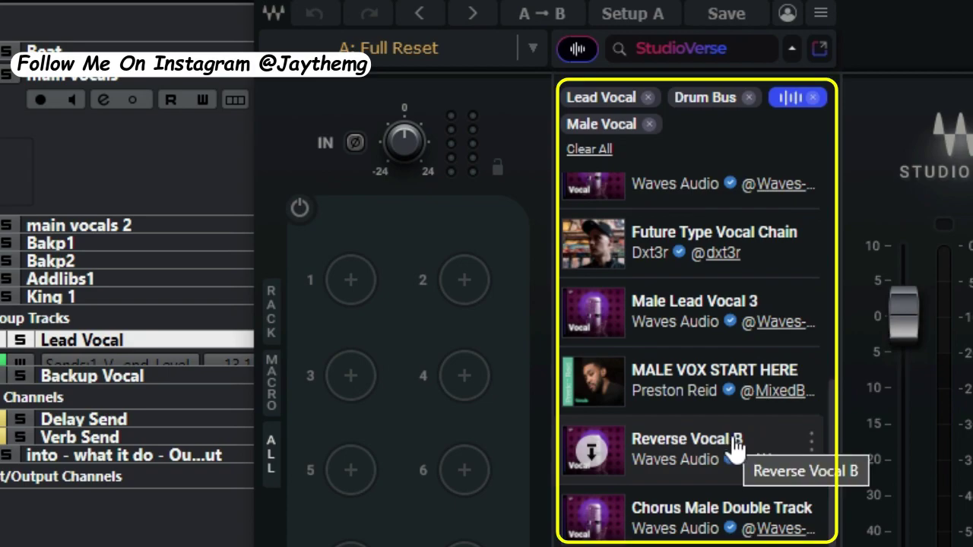
scroll(688, 194, up, 9)
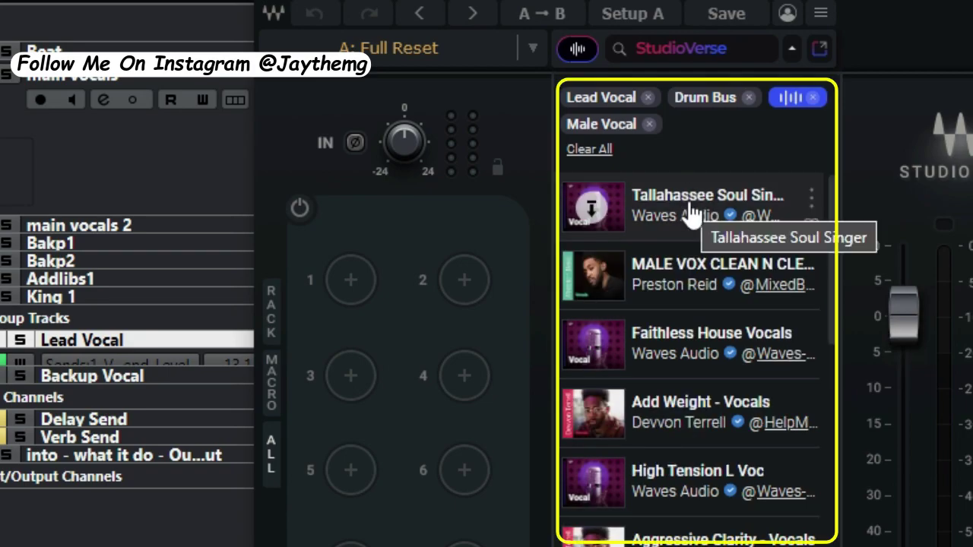
click(698, 195)
click(705, 196)
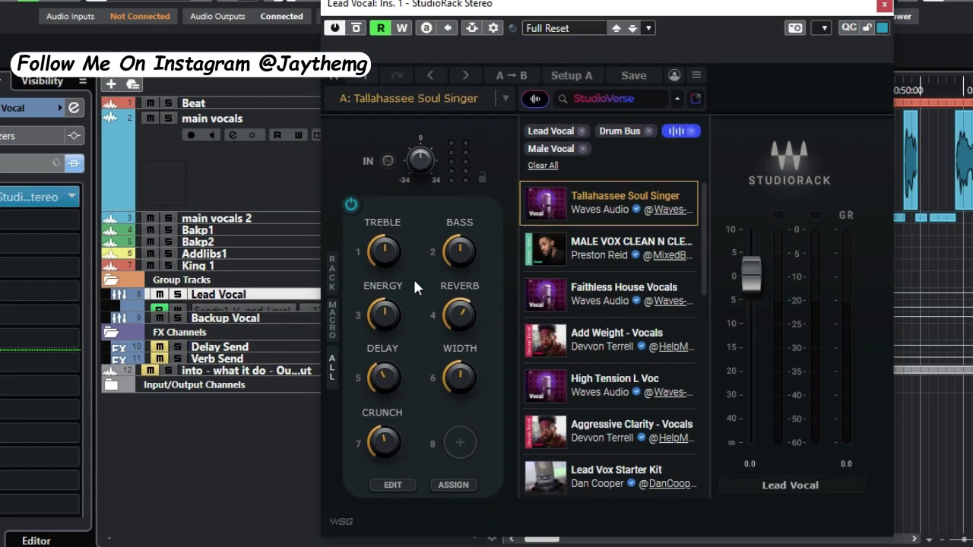
click(254, 452)
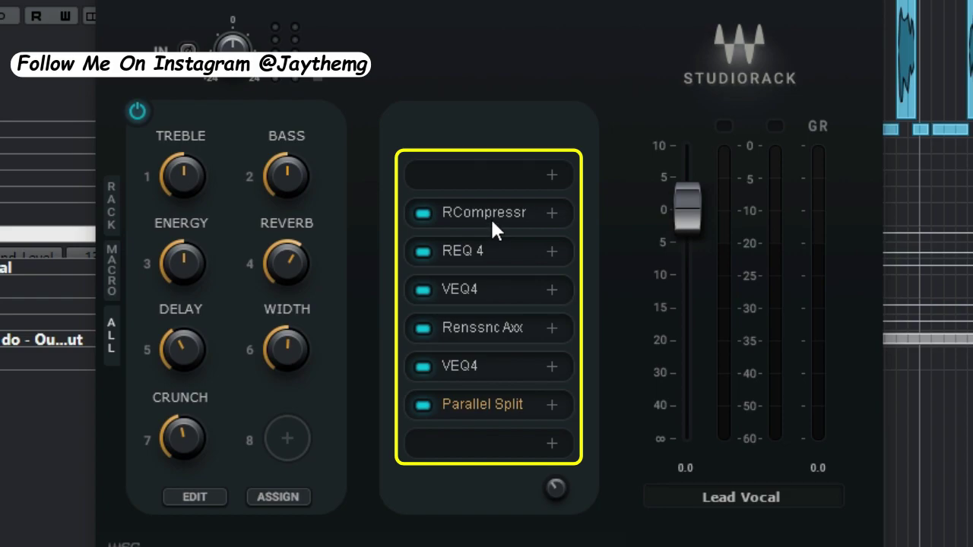
click(490, 216)
click(468, 253)
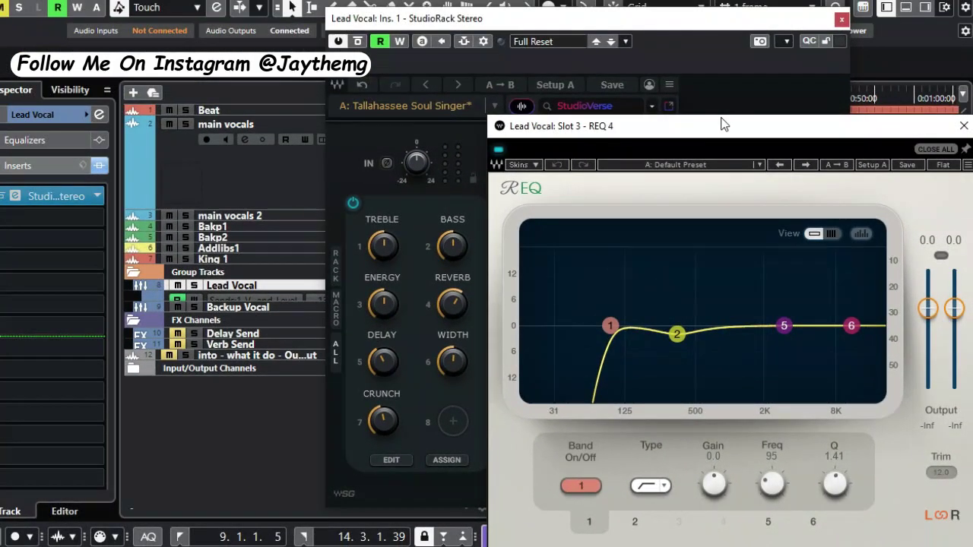
drag(730, 124, 622, 124)
click(842, 124)
click(583, 398)
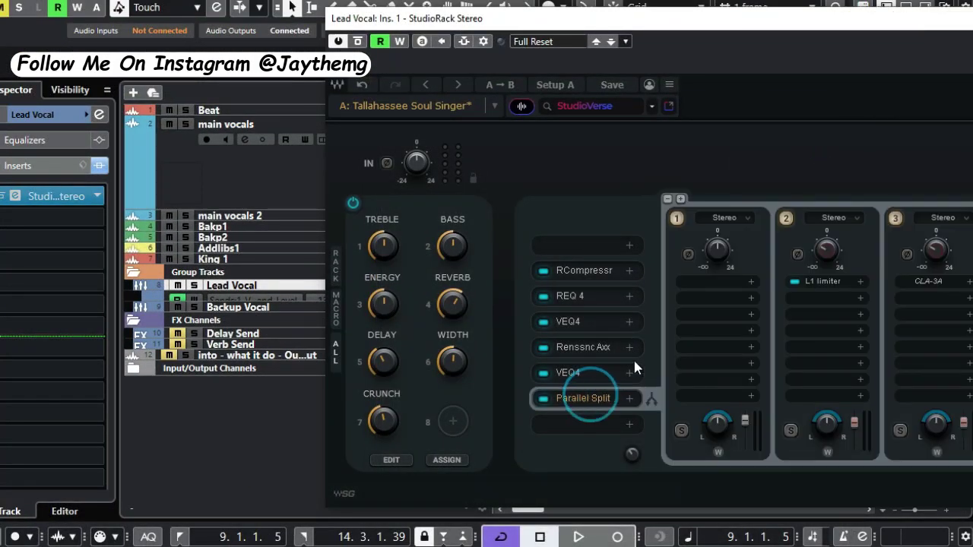
drag(795, 29, 650, 48)
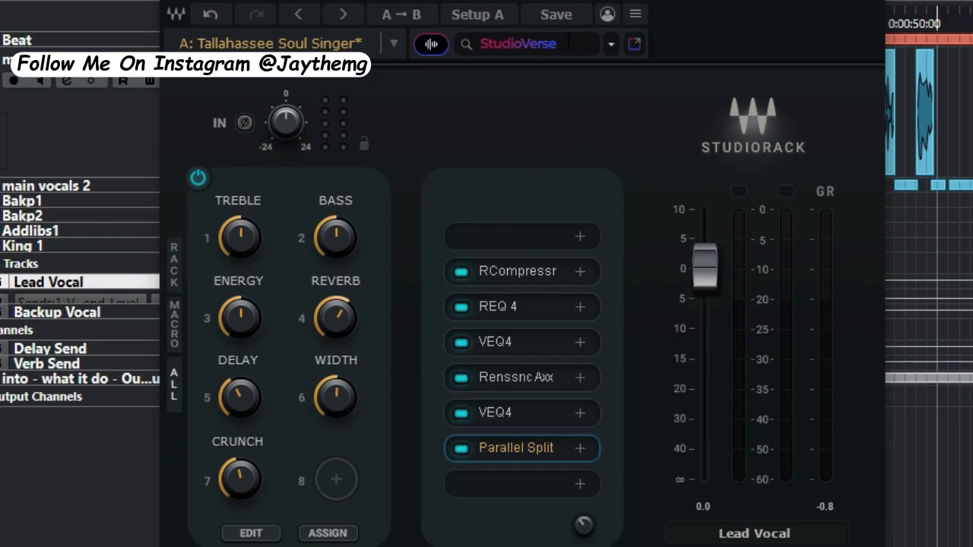
Run an audio scan, then try the MALE VOX CLEAN N CLEAR and Faithless House Vocals chains.
click(443, 49)
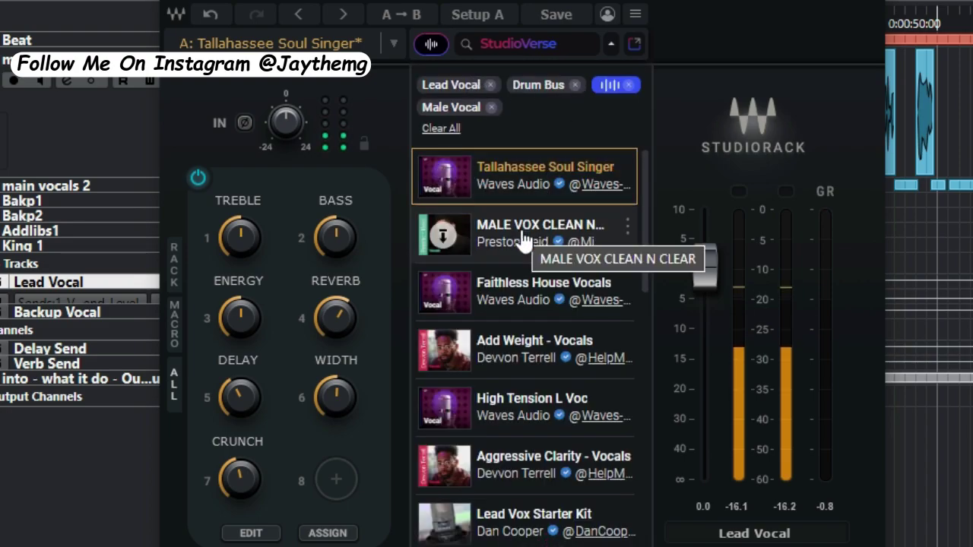
click(523, 240)
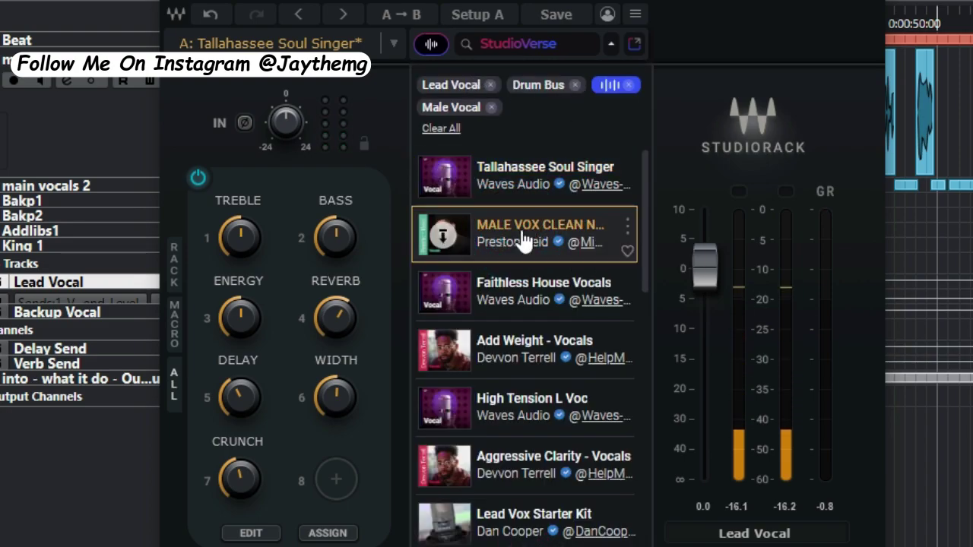
click(523, 285)
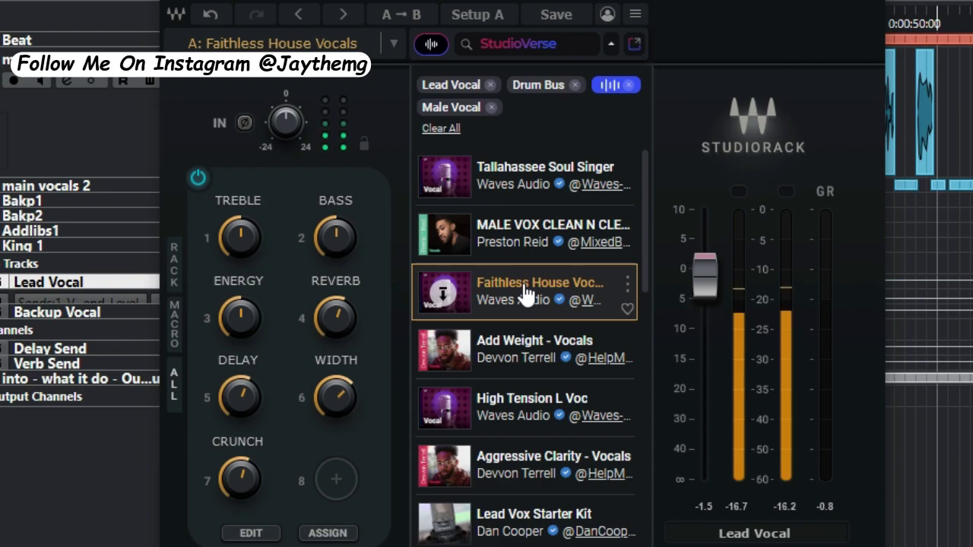
Load the High Tension L Voc chain from the results list.
scroll(555, 430, down, 1)
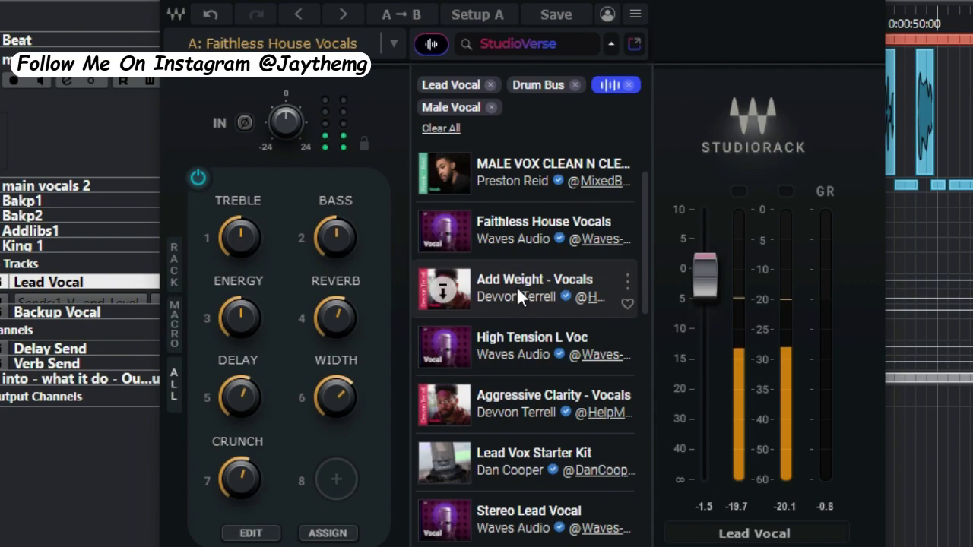
click(503, 343)
scroll(486, 384, down, 5)
scroll(486, 388, down, 3)
scroll(520, 450, up, 6)
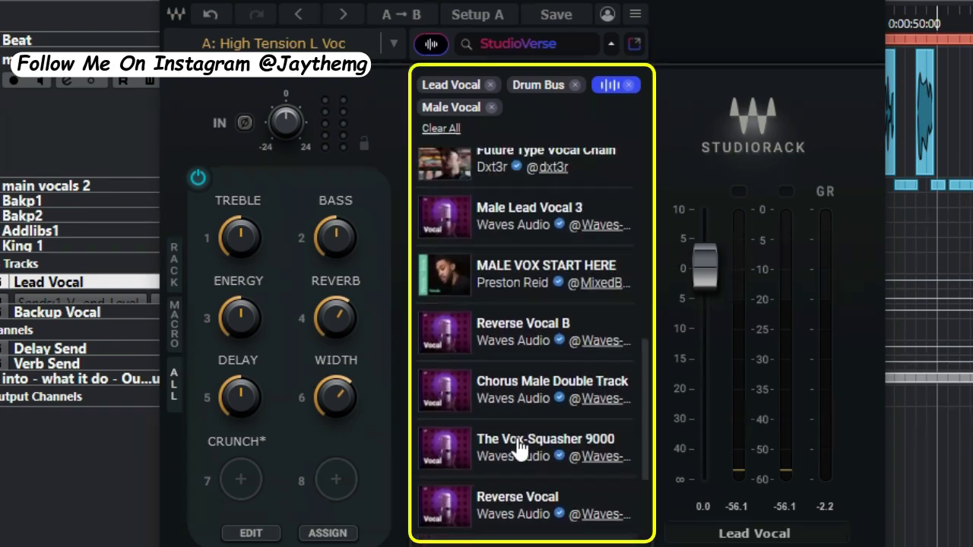
scroll(546, 300, up, 5)
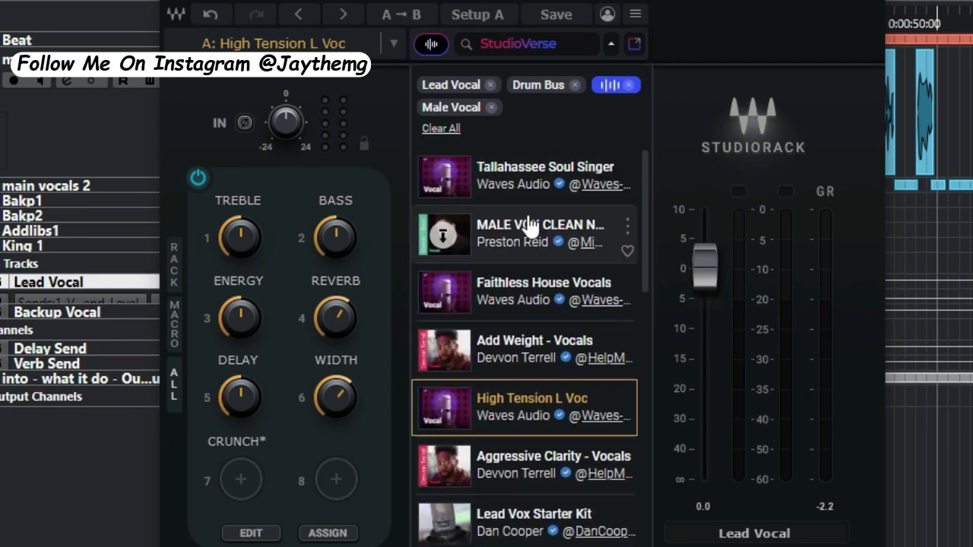
Load Tallahassee Soul Singer and briefly open and close its RCompressor and REQ 4 windows.
click(520, 175)
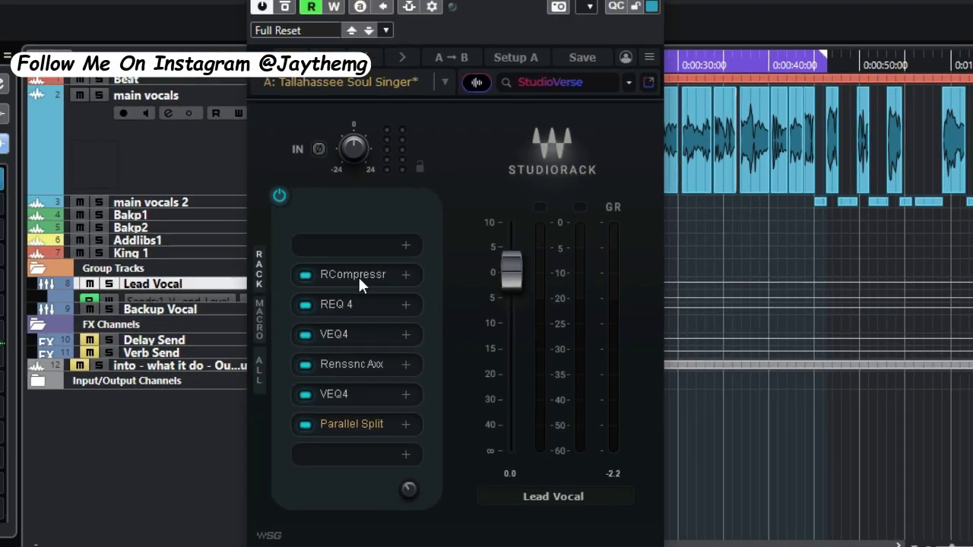
click(293, 274)
click(293, 274)
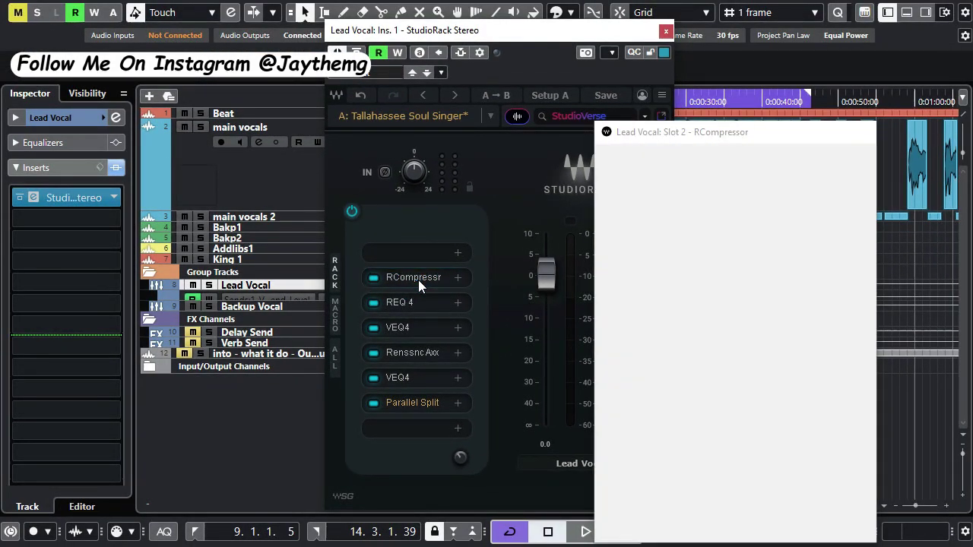
click(419, 308)
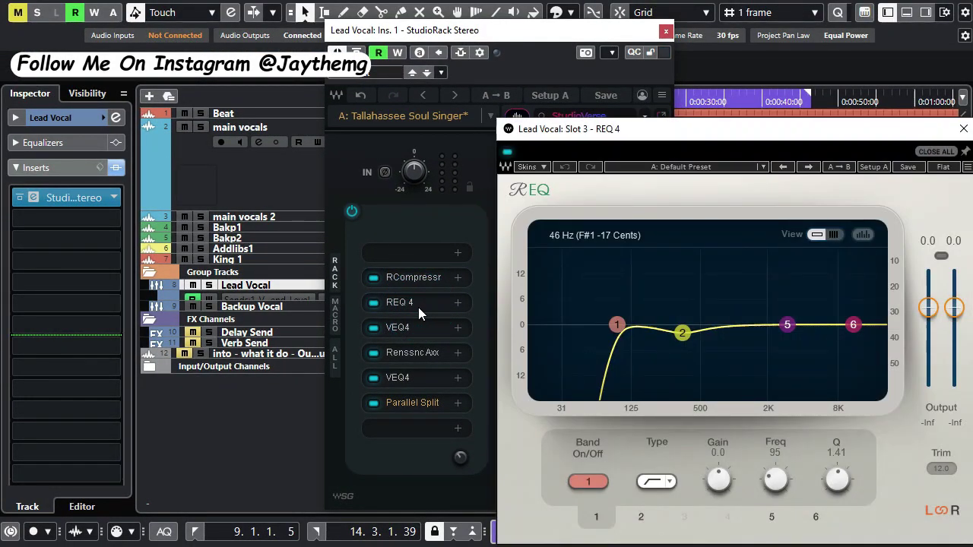
click(418, 307)
drag(538, 40, 501, 55)
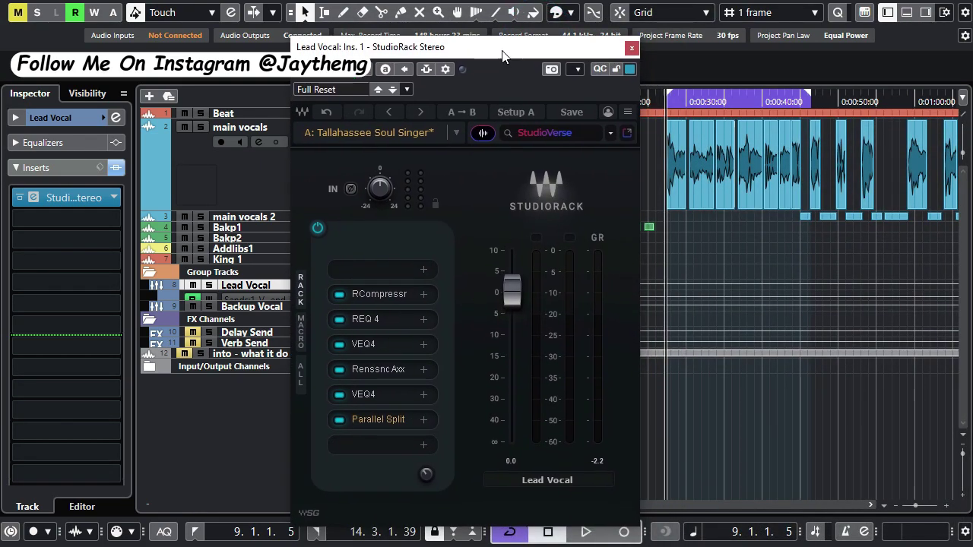
Play the vocal and show the macro knobs together with the plugin chain.
key(space)
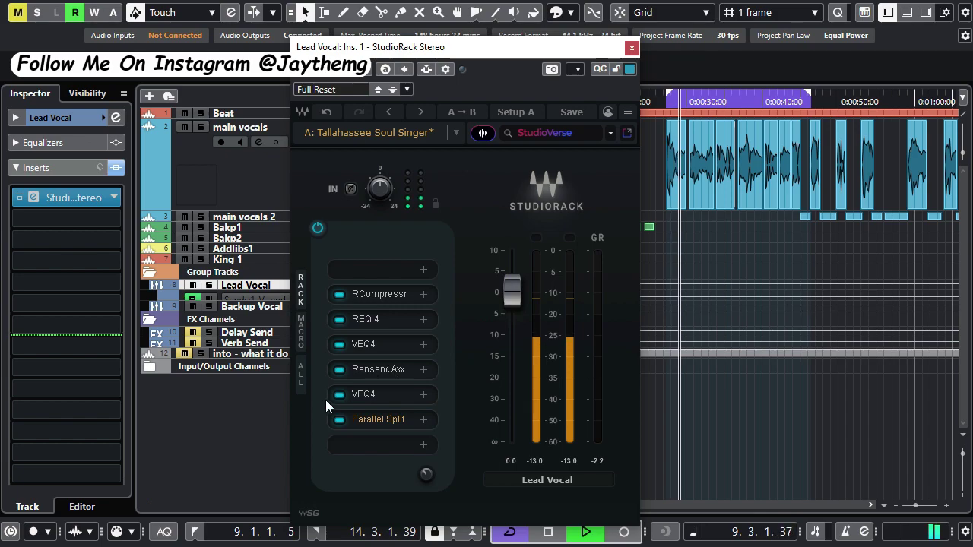
click(300, 334)
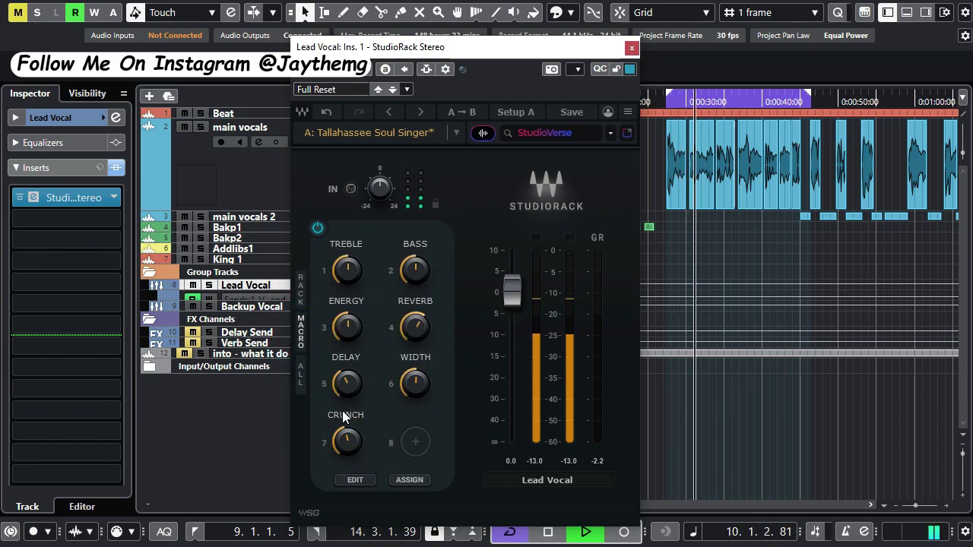
mouse_move(416, 384)
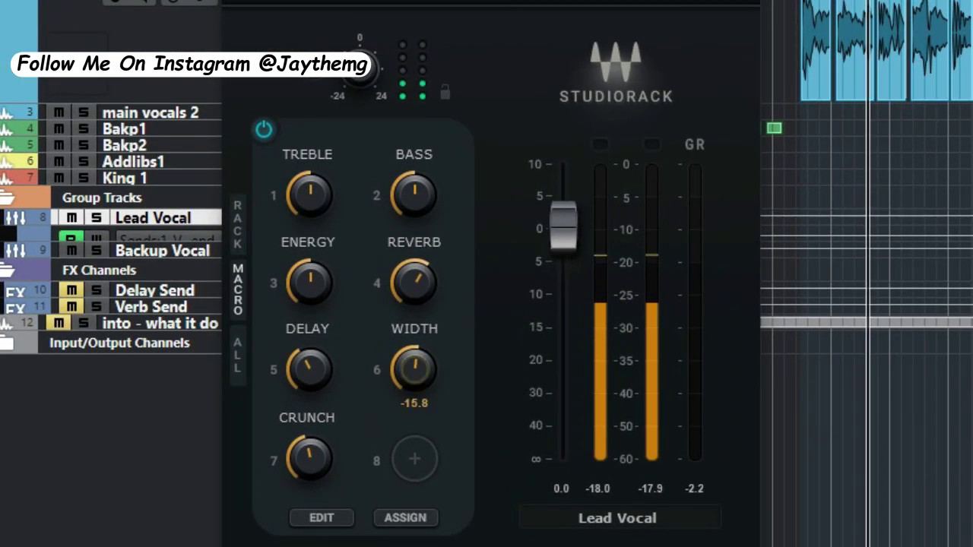
mouse_move(309, 369)
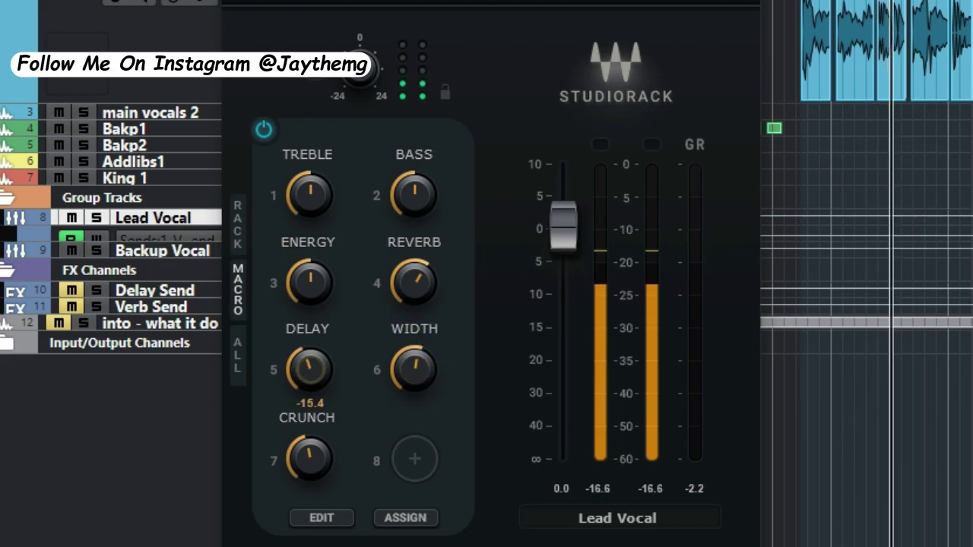
click(235, 356)
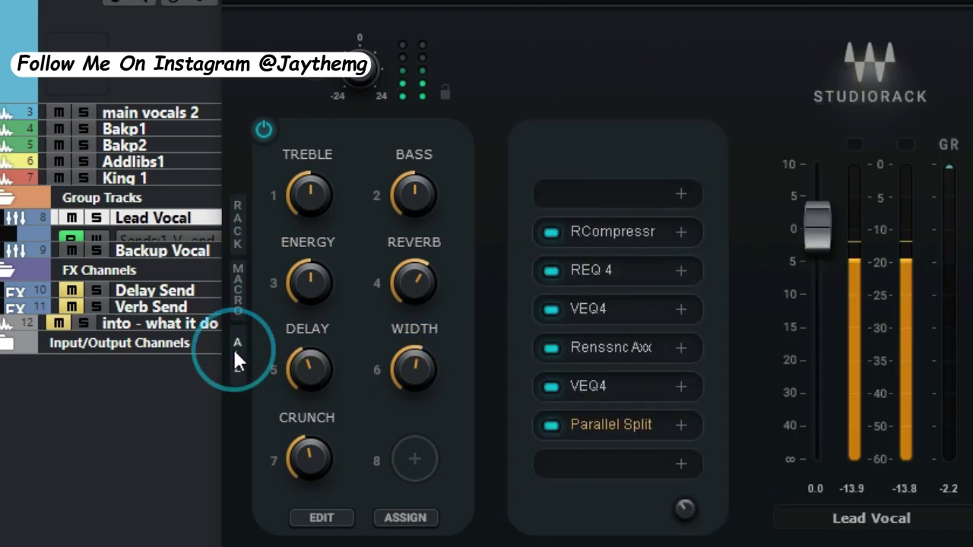
Expand the Parallel Split and set its H-Delay to HOST sync with a new delay time.
click(644, 424)
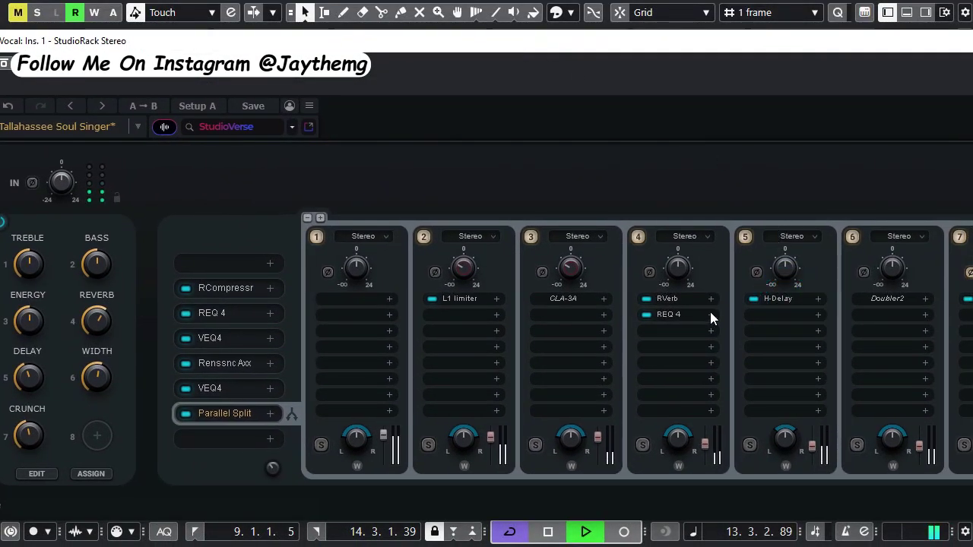
click(777, 299)
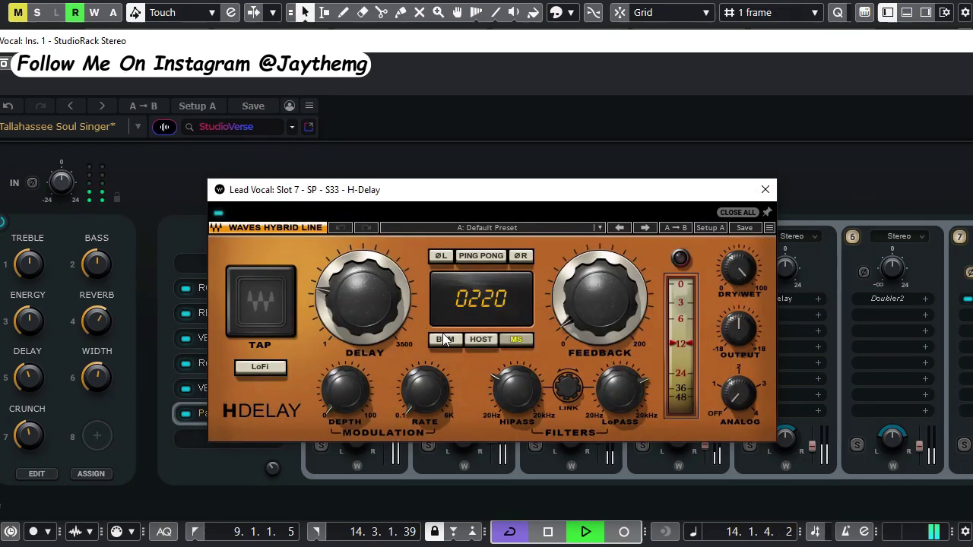
click(467, 344)
drag(364, 297, 363, 266)
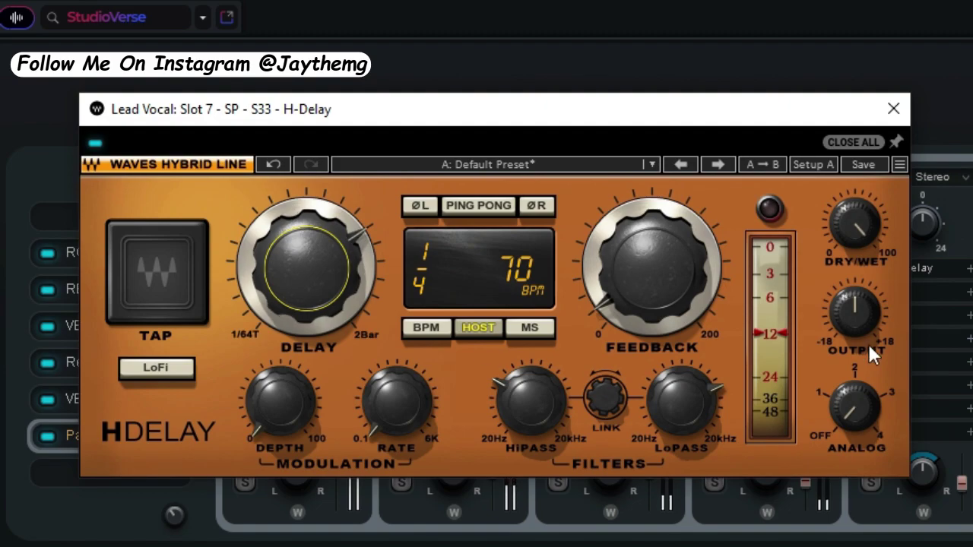
click(893, 108)
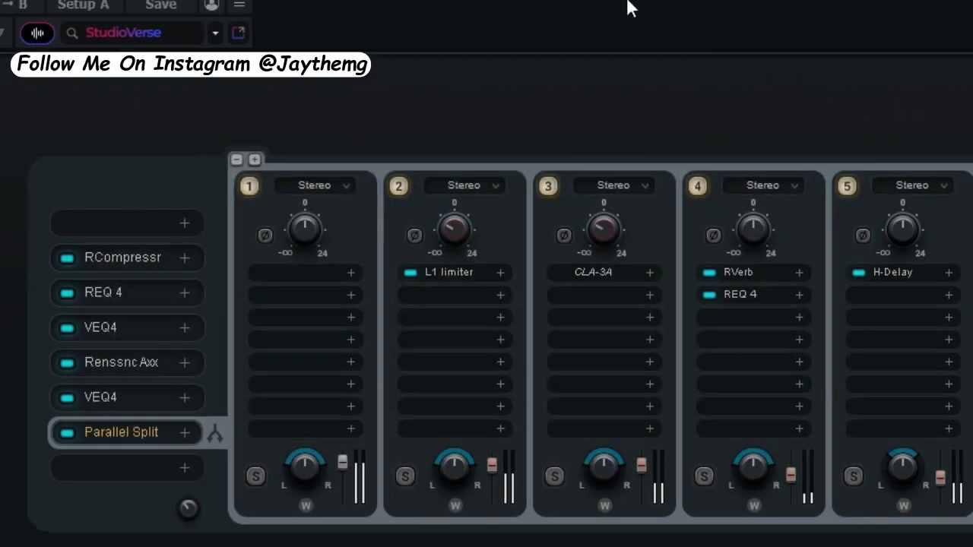
Collapse the Parallel Split and open, reposition and close the slot 6 VEQ4 window.
drag(628, 52, 738, 59)
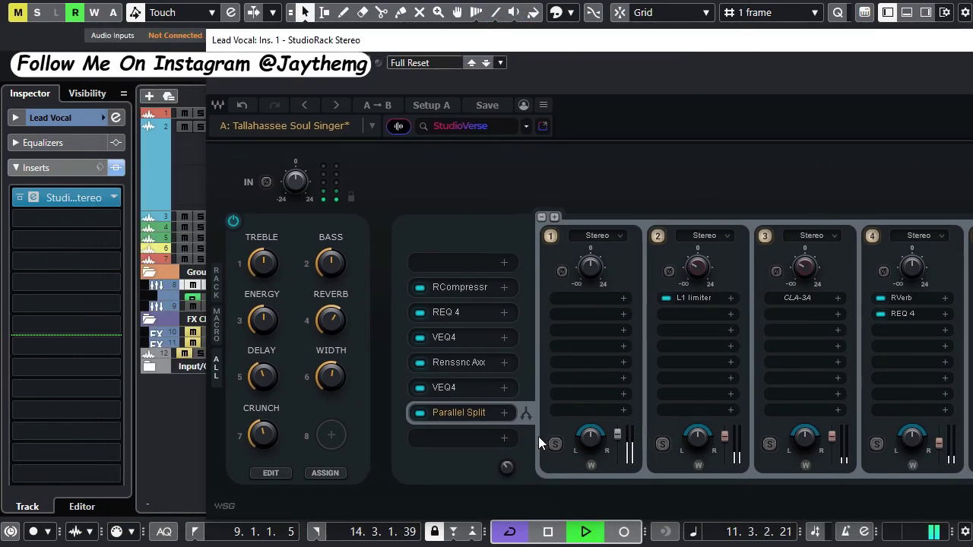
click(452, 412)
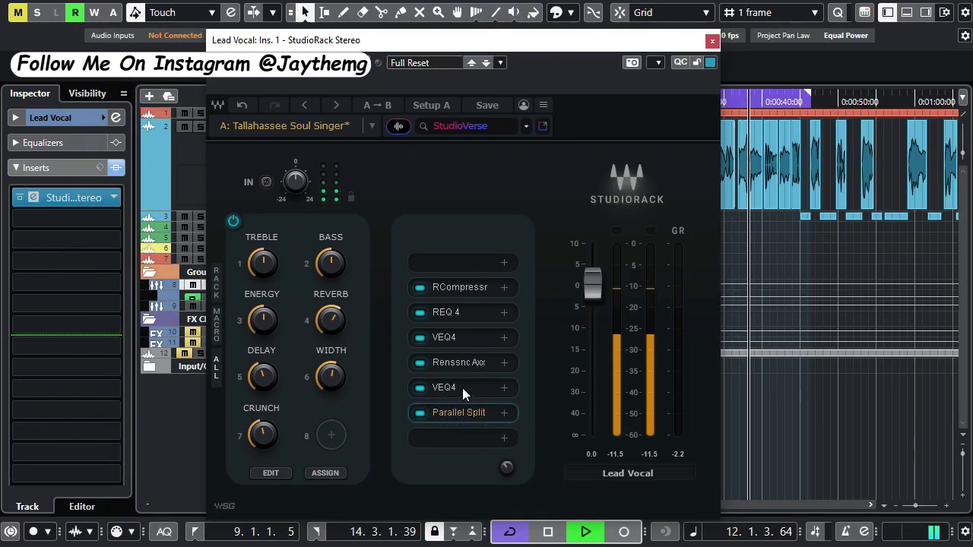
click(461, 388)
drag(630, 237, 649, 215)
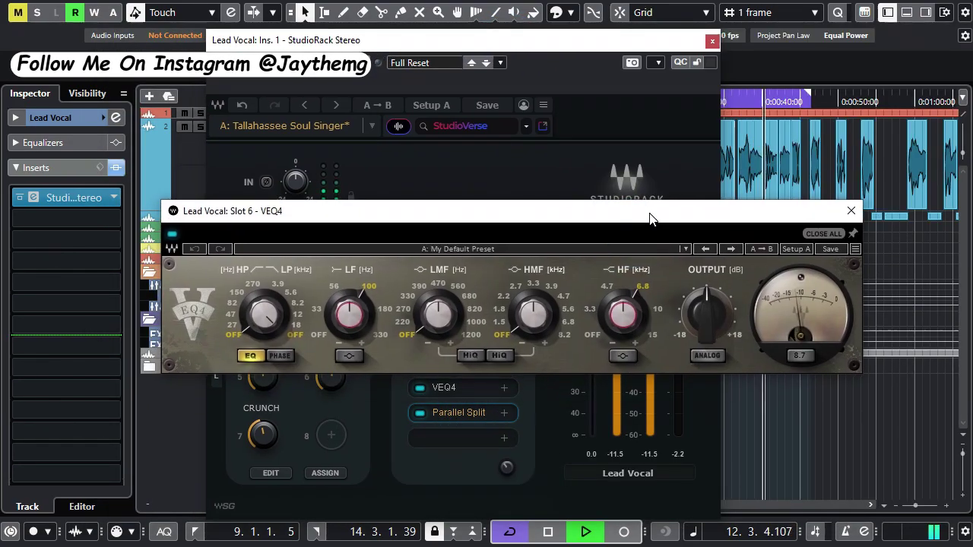
click(851, 210)
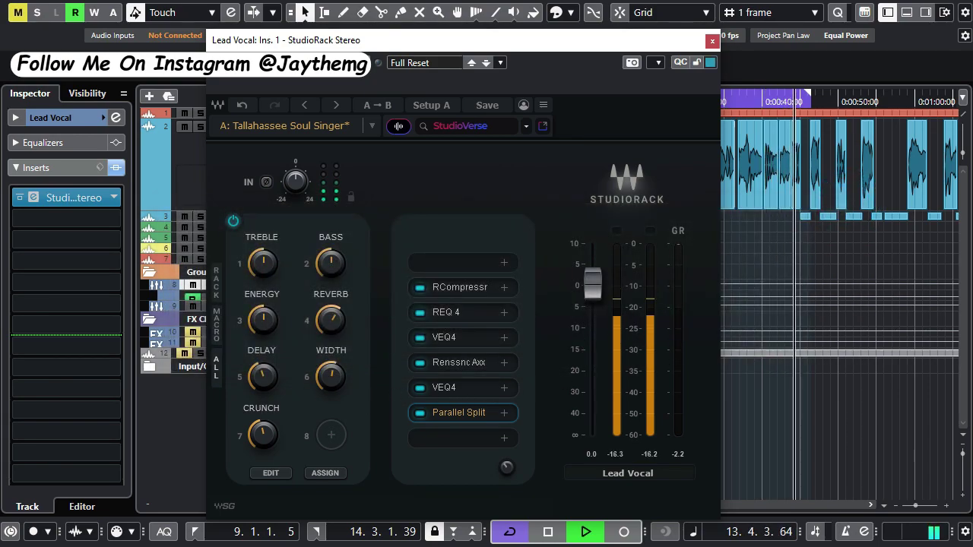
Stop playback so the cursor returns to 9.1.1.5, and shift StudioRack right to reveal track names.
key(space)
drag(451, 193, 544, 186)
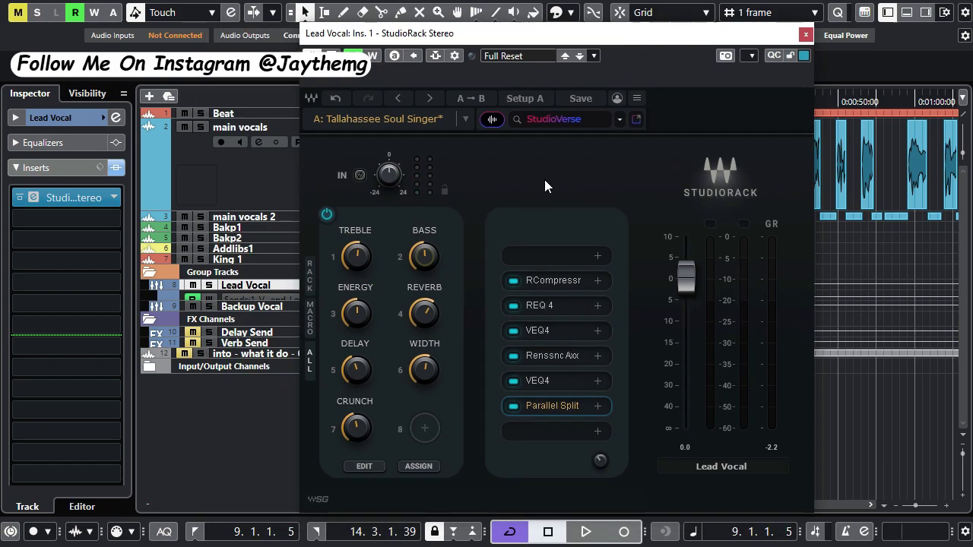